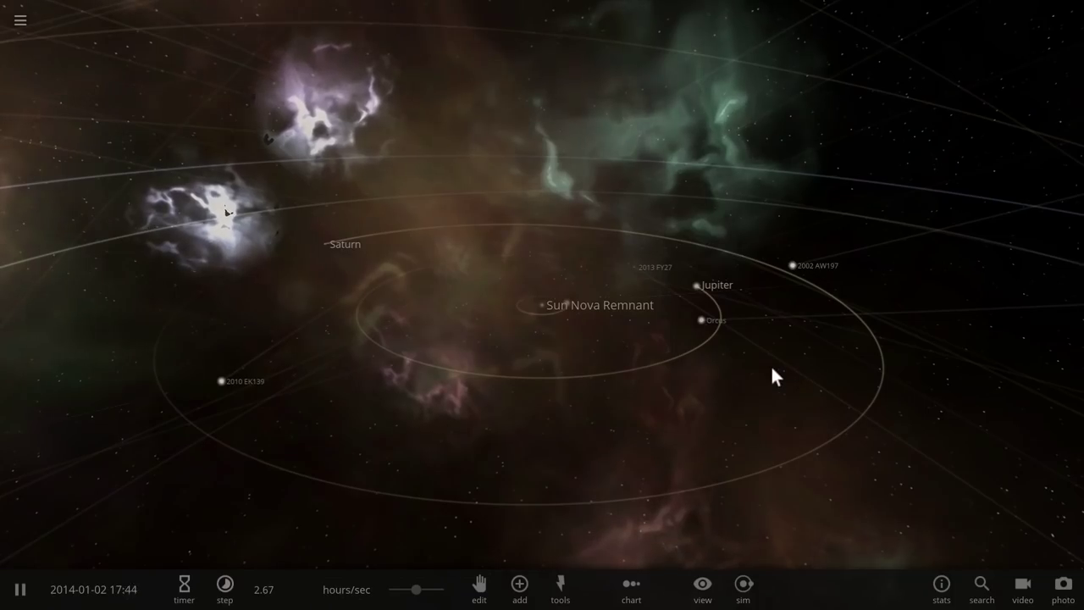
- Look over the supernova remnant in the solar system and open the Supernova in Galaxy simulation
scroll(772, 367, down, 5)
drag(779, 378, 719, 378)
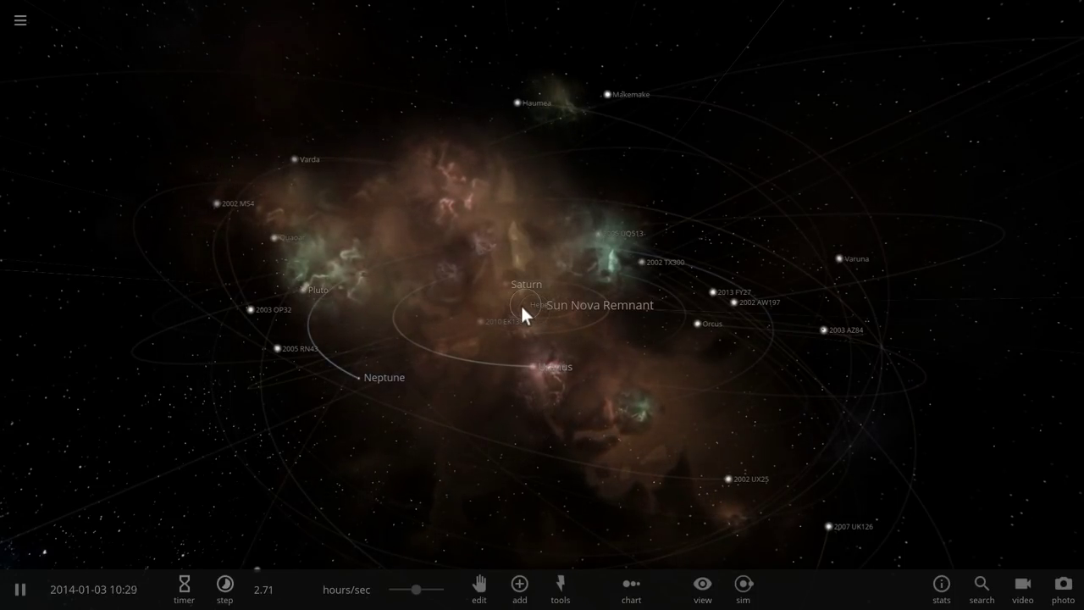
drag(398, 278, 447, 300)
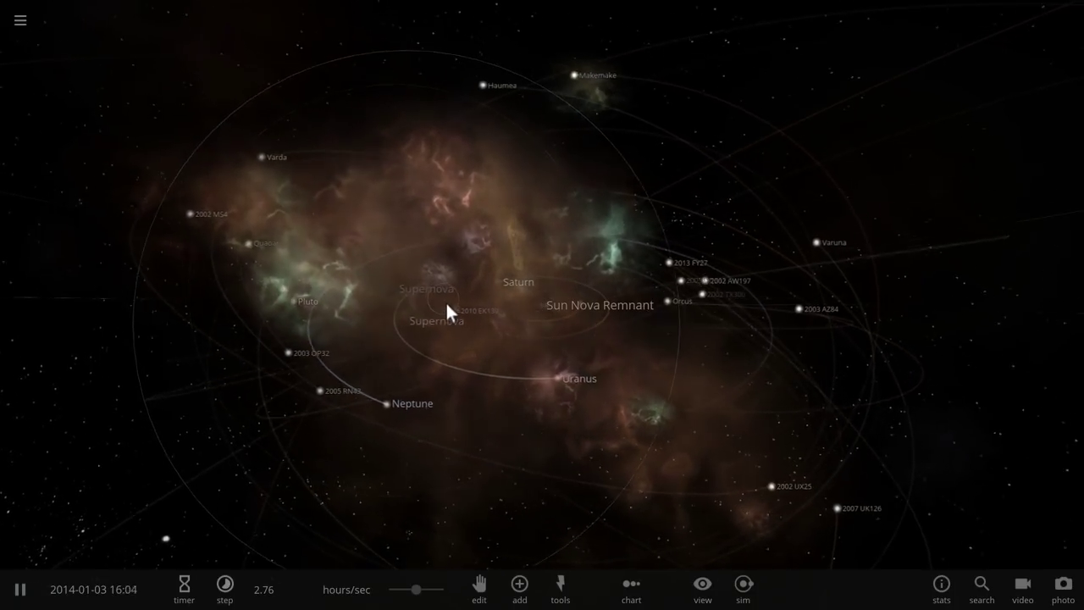
click(13, 22)
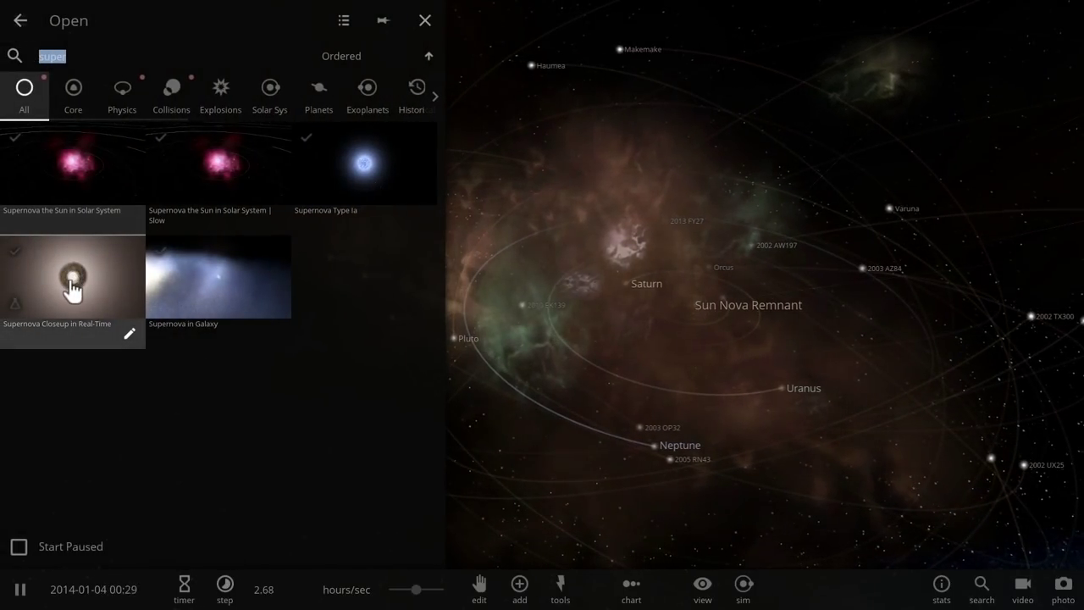
click(184, 281)
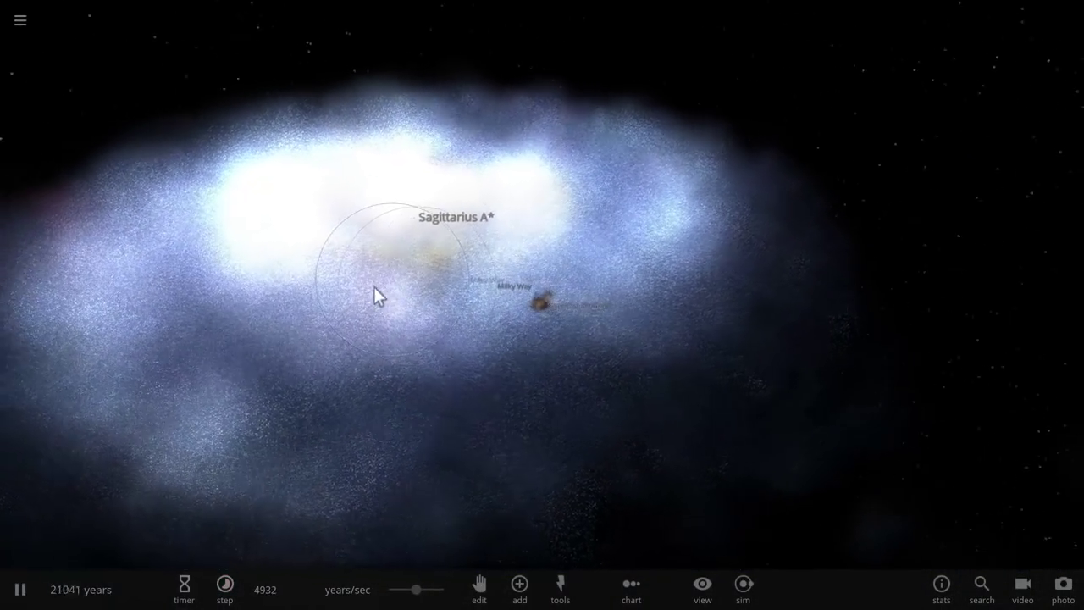
- Select the Sun Nova Remnant inside the galaxy and focus the camera on it up close
scroll(500, 319, up, 3)
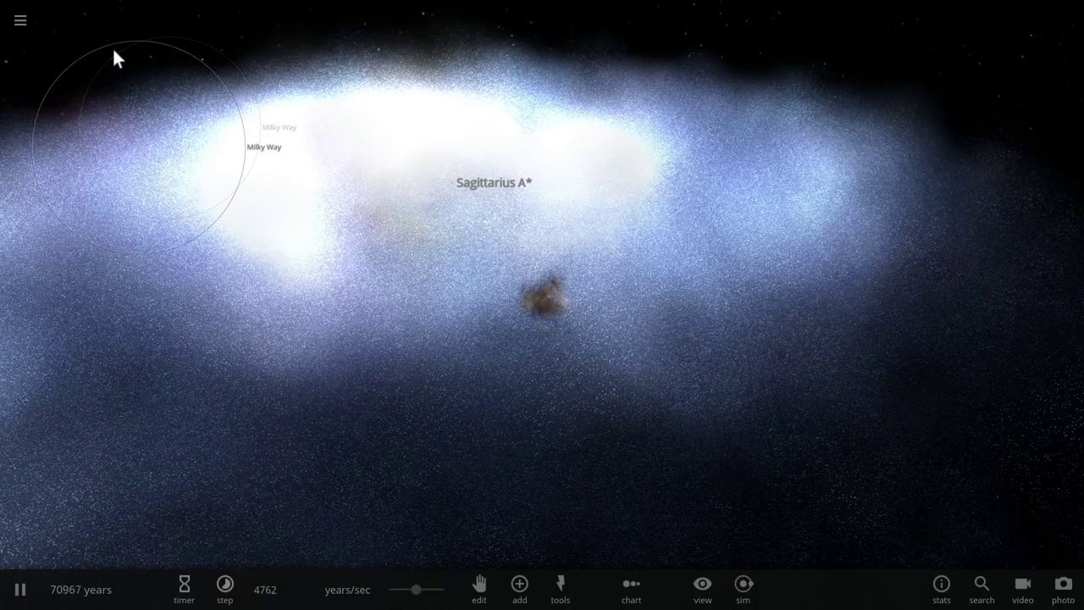
scroll(532, 302, up, 3)
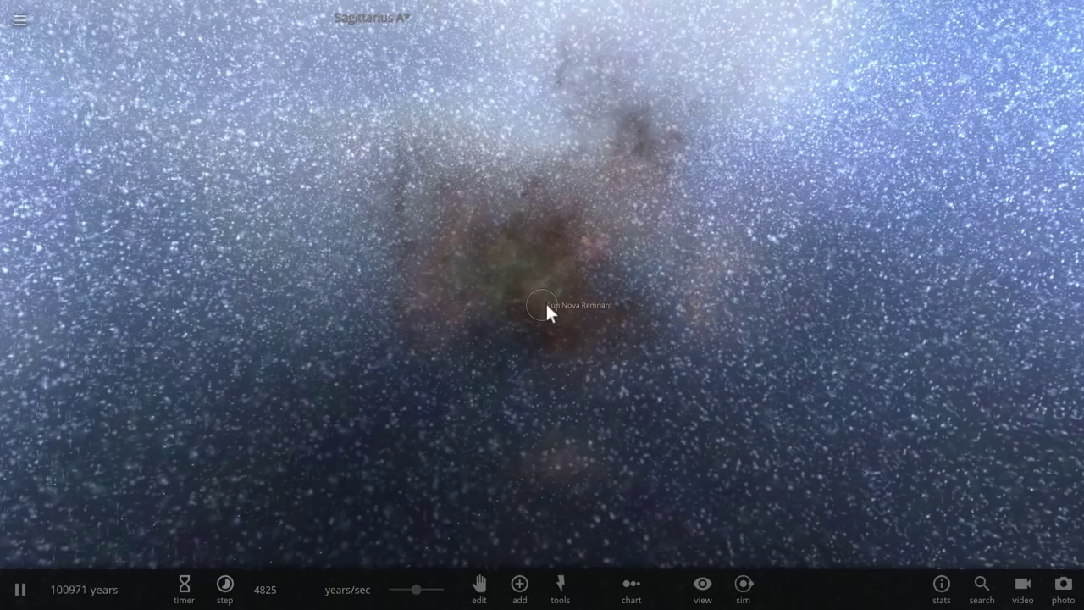
scroll(546, 306, up, 3)
click(539, 306)
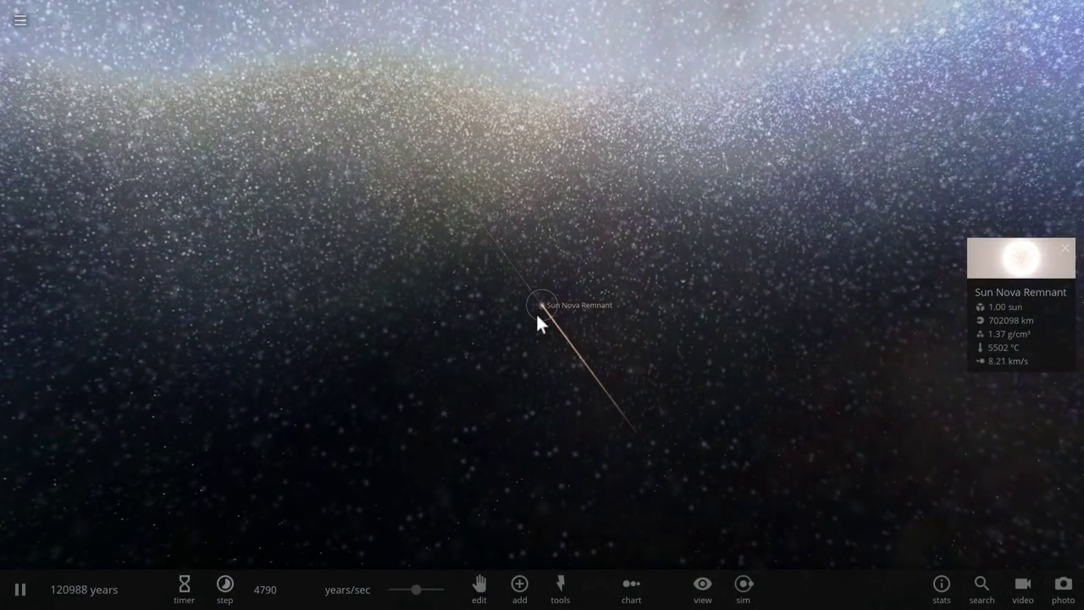
double_click(540, 307)
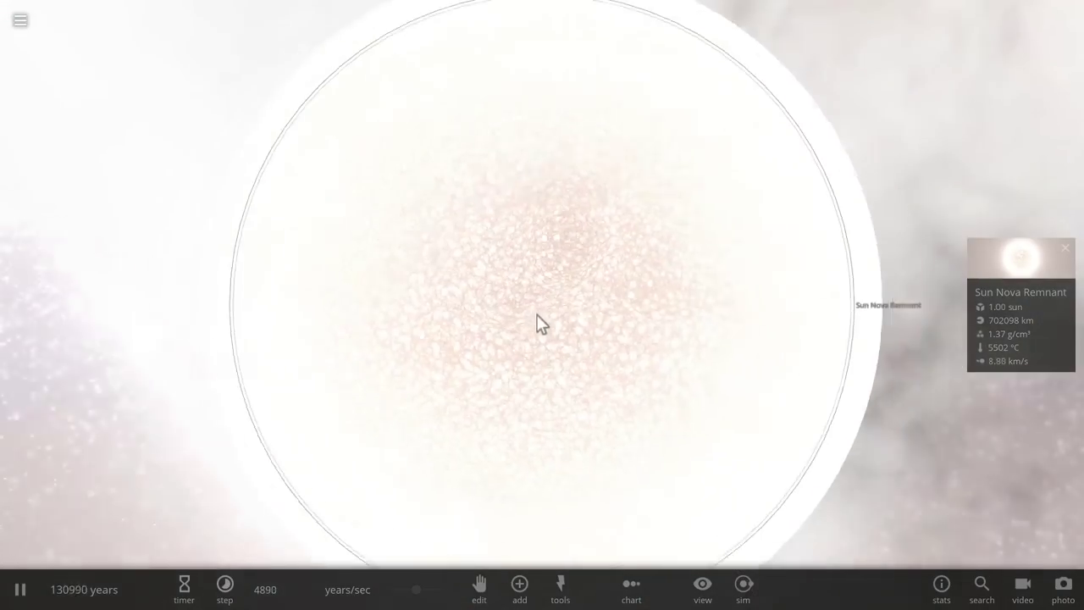
- Pause the simulation and activate the Explode tool for the Sun Nova Remnant
key(space)
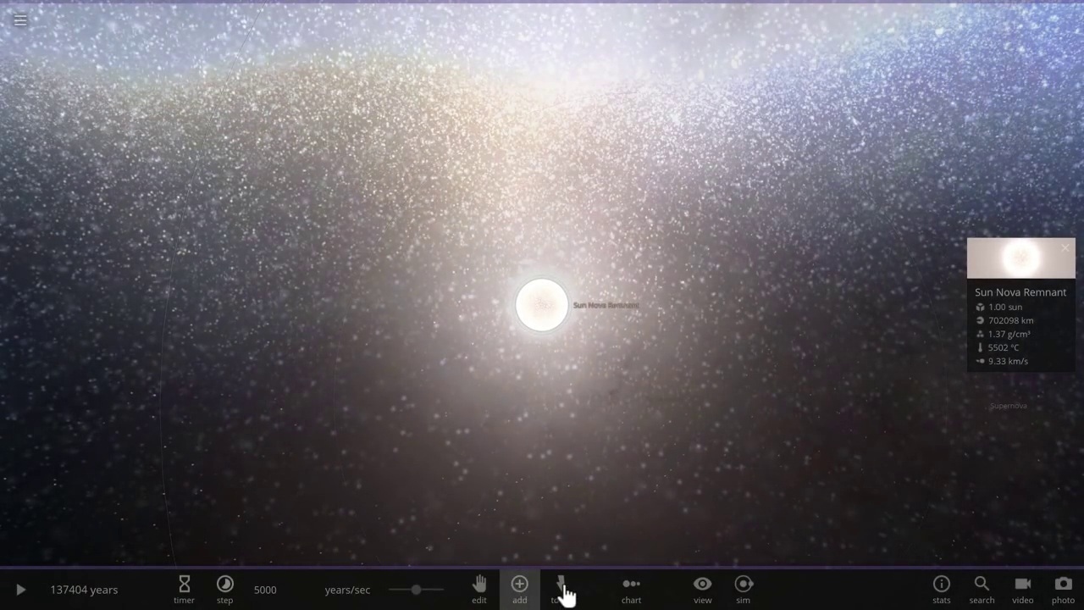
click(562, 586)
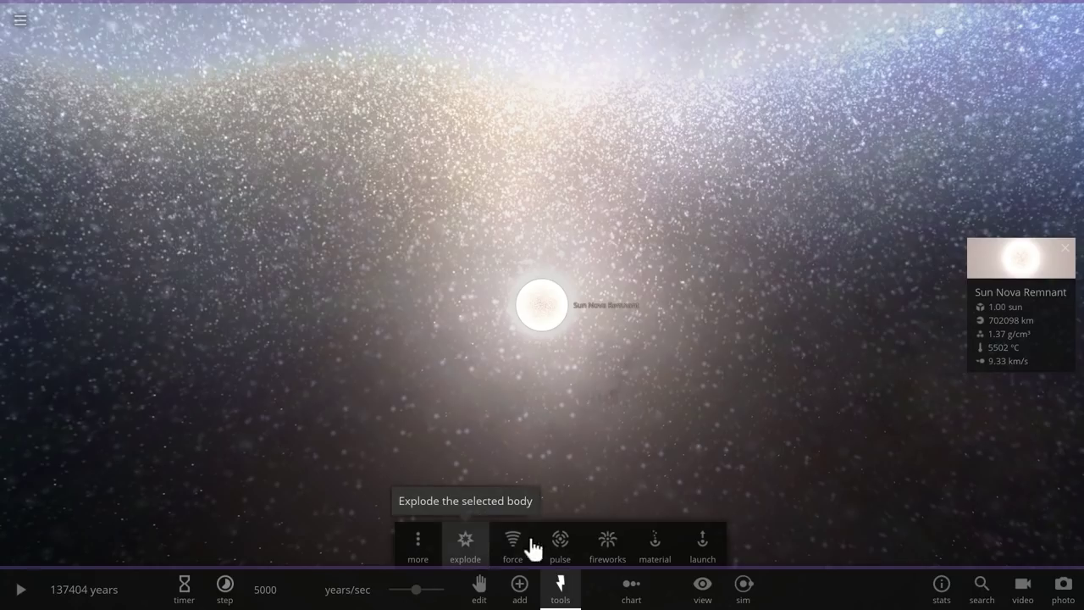
click(465, 546)
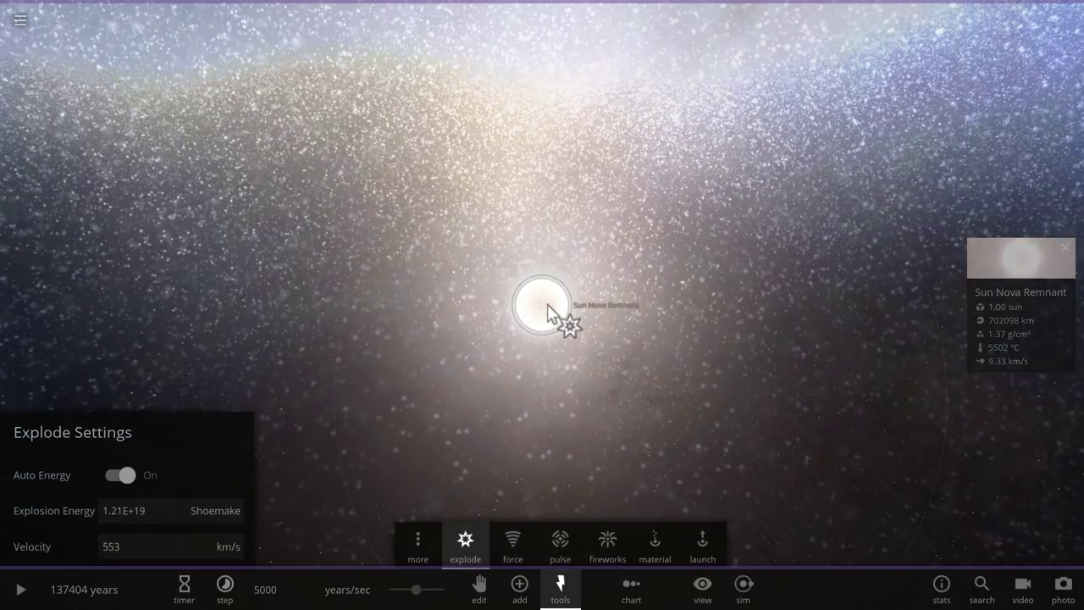
- Slow the paused galaxy simulation's time step to about 5 hours/sec
drag(416, 590, 389, 590)
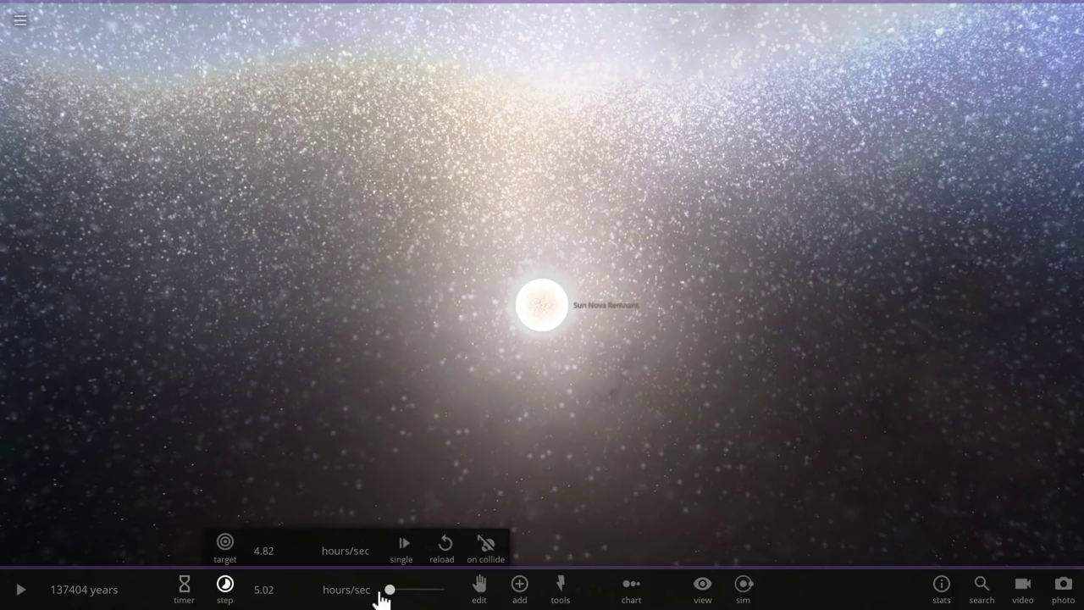
drag(378, 593, 379, 593)
scroll(438, 416, down, 5)
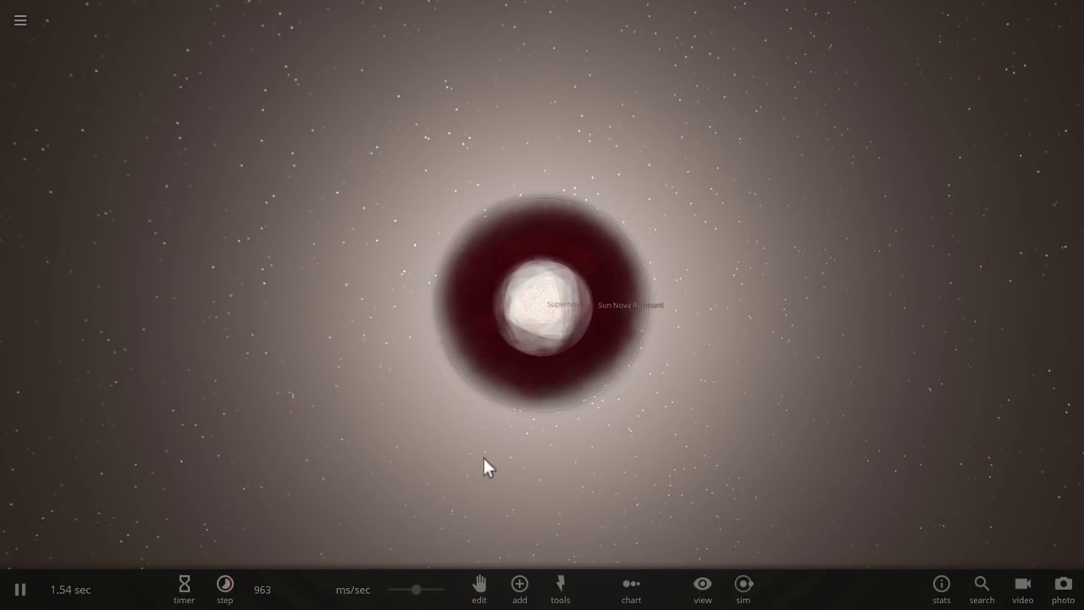
- Speed up the supernova closeup simulation to about 15 sec/sec and view the whole expanding gas cloud
drag(416, 589, 437, 593)
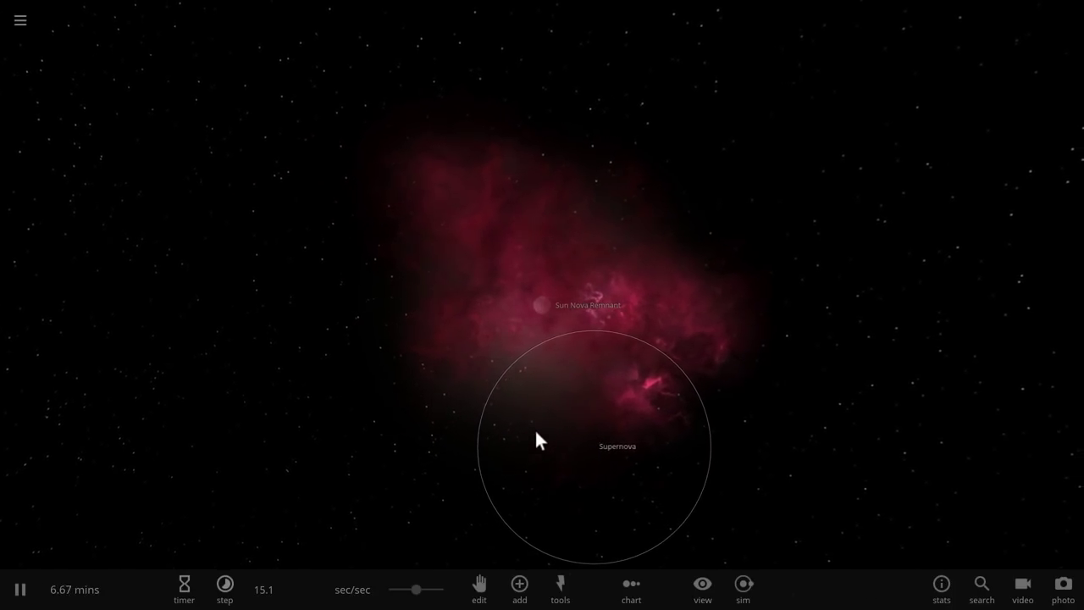
scroll(524, 432, down, 5)
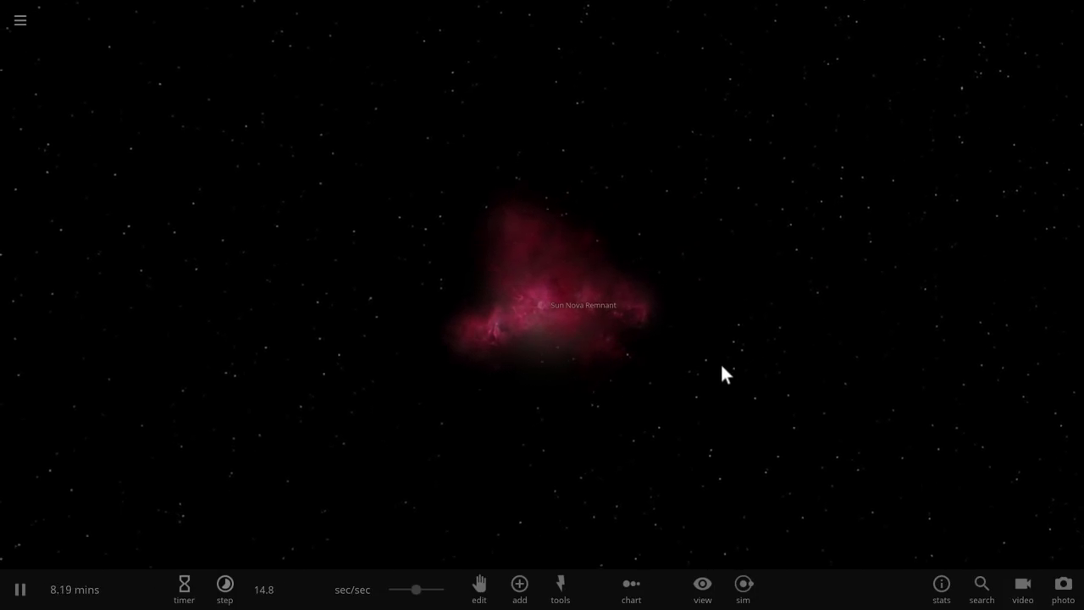
- Start a new empty simulation
click(20, 22)
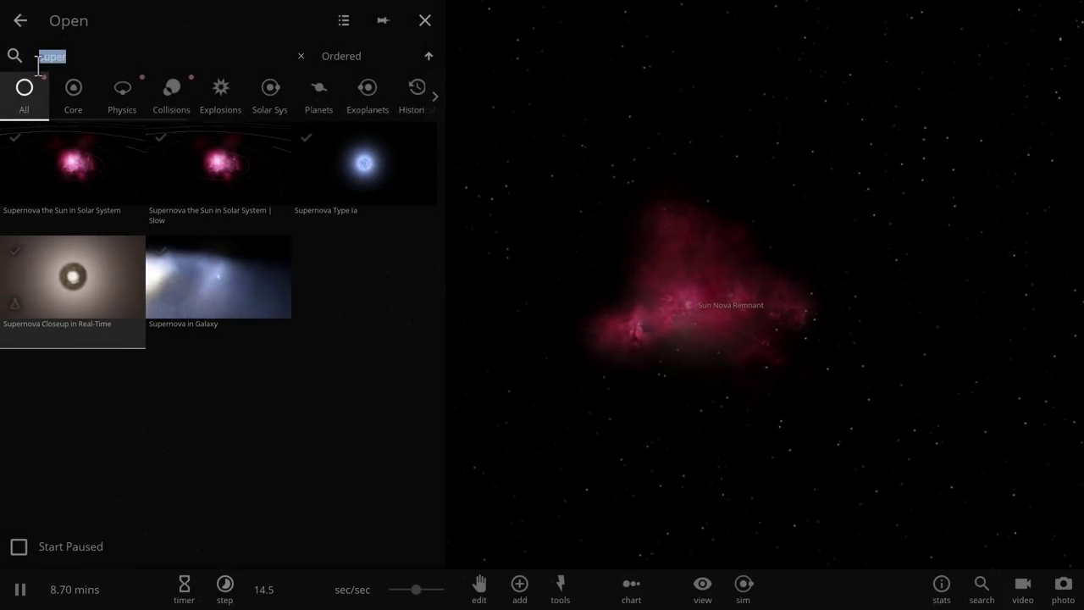
click(18, 20)
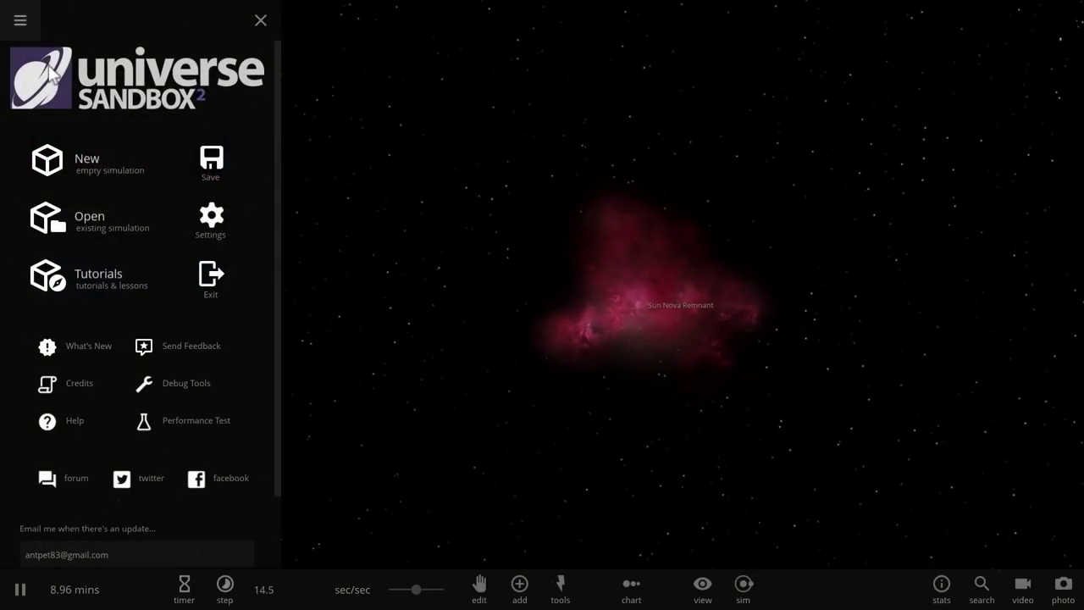
click(94, 173)
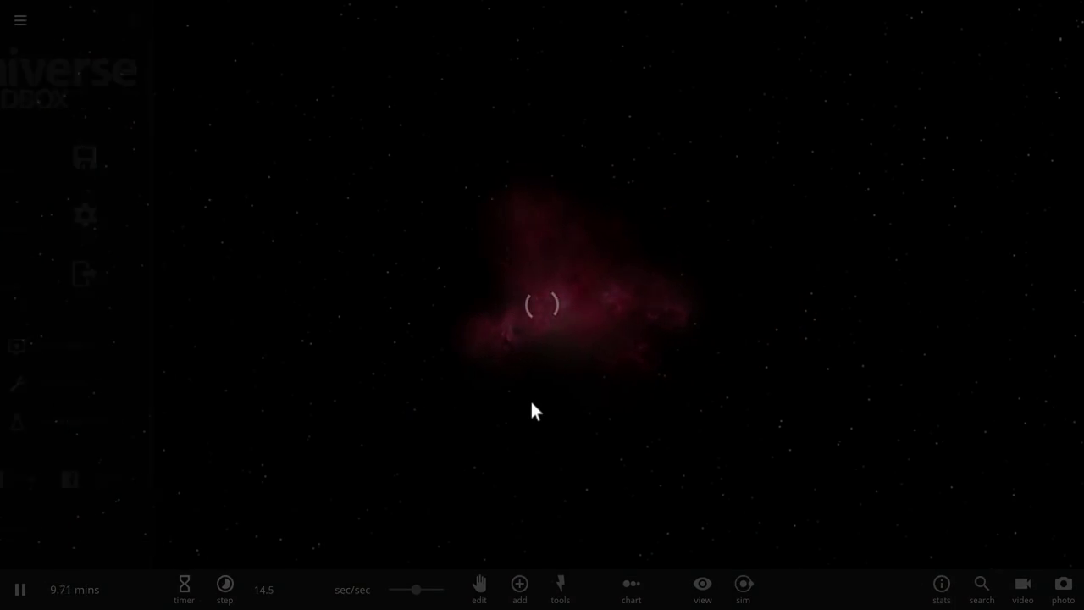
- Add the star Arcturus near the centre of the empty simulation
click(520, 586)
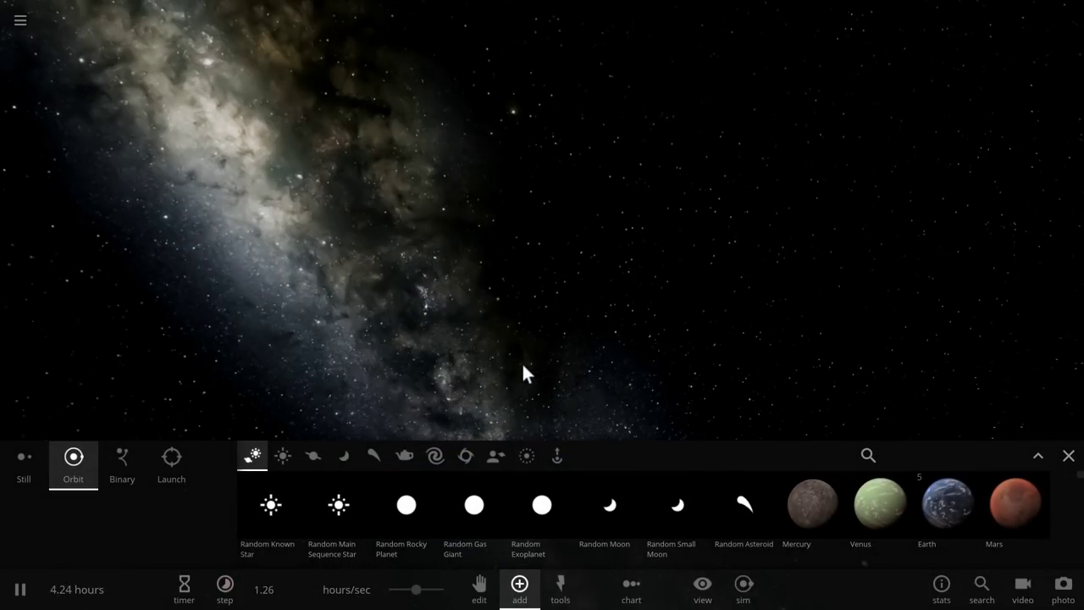
click(284, 457)
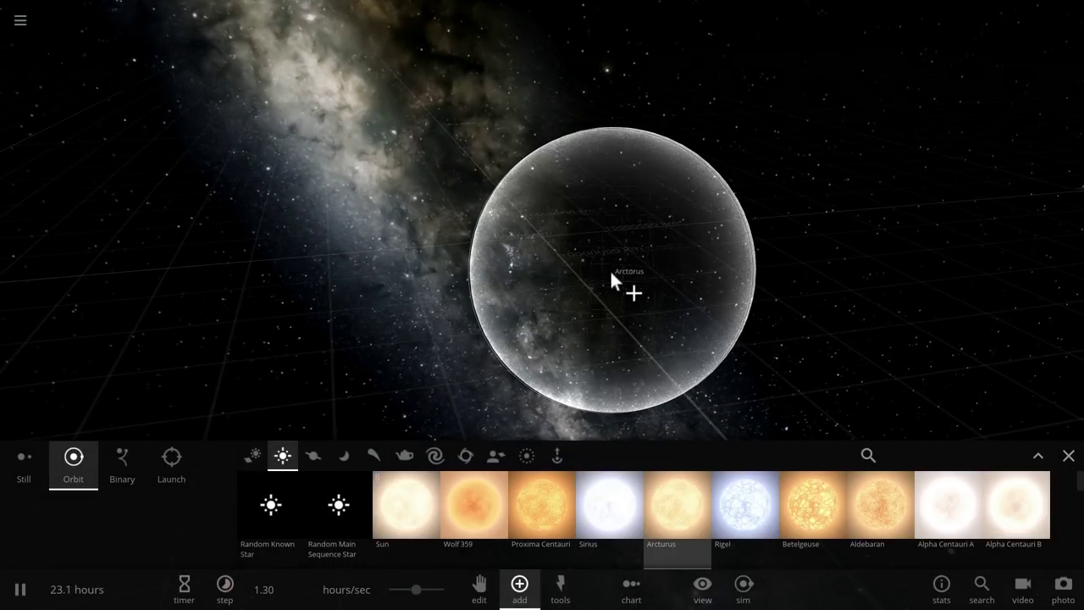
click(611, 274)
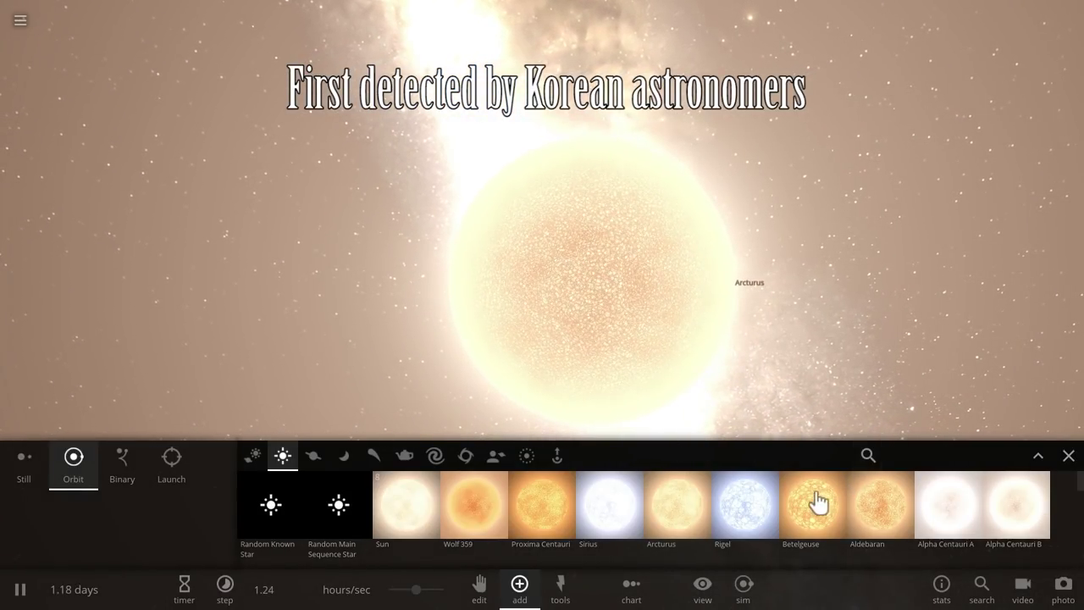
- Look through the available stars and their details for a white dwarf companion to Arcturus
mouse_move(749, 505)
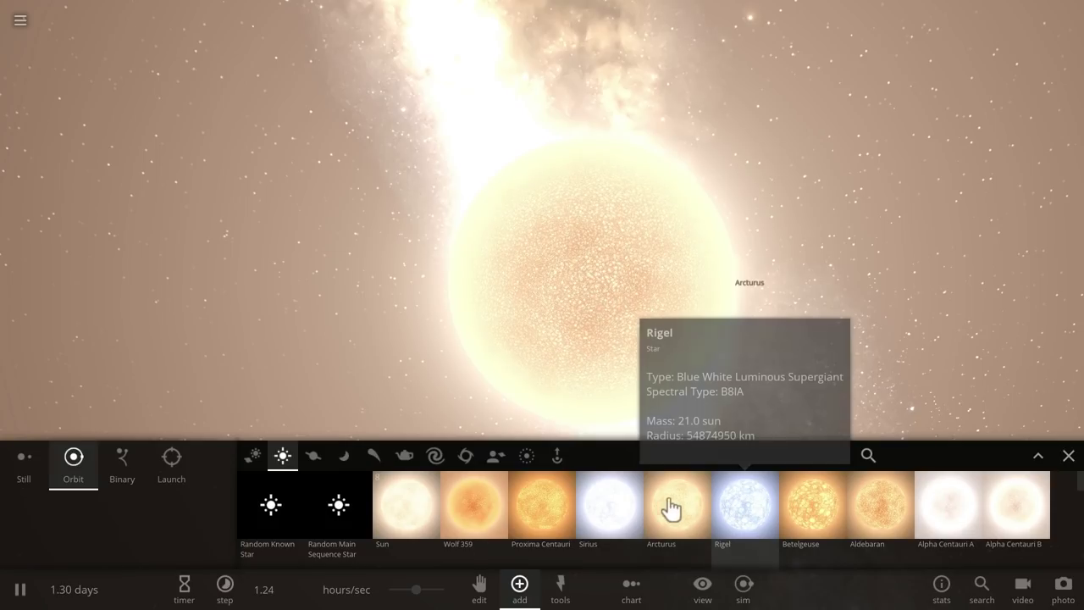
mouse_move(607, 507)
scroll(610, 505, down, 5)
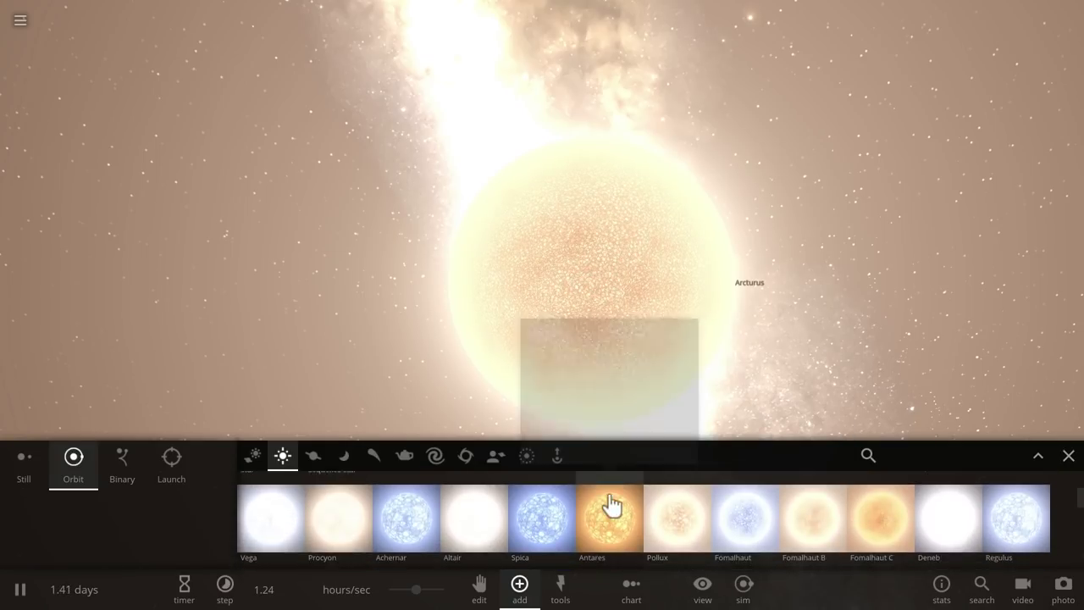
mouse_move(411, 513)
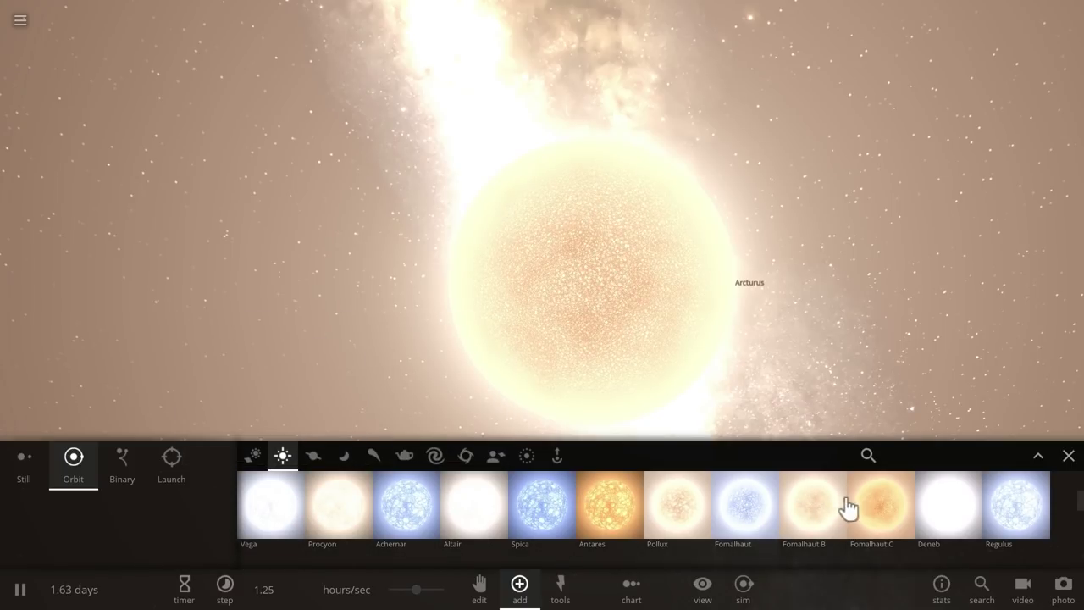
scroll(948, 518, down, 5)
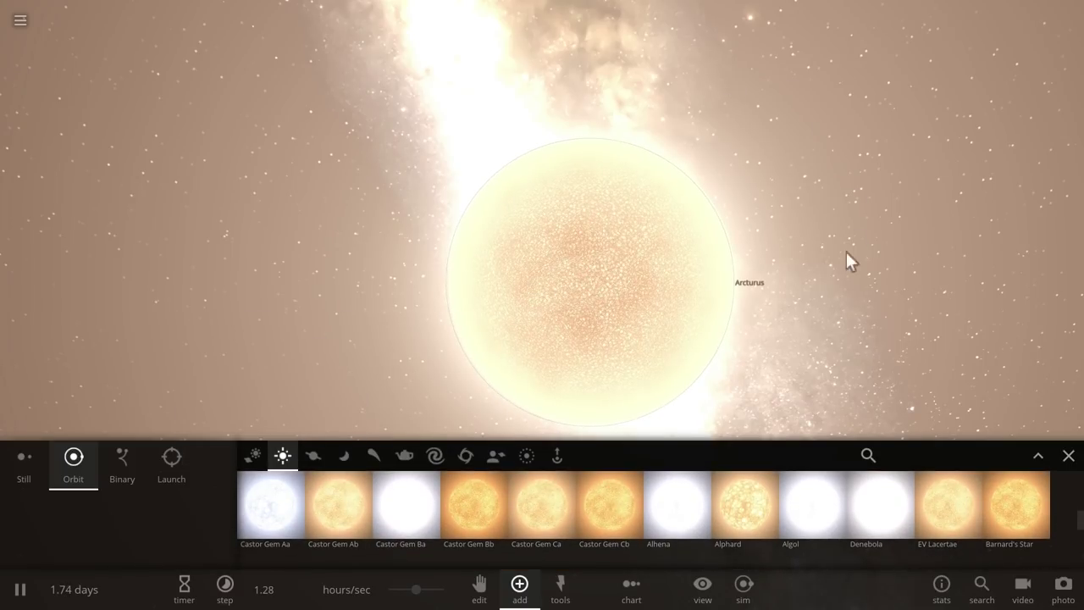
scroll(375, 527, up, 10)
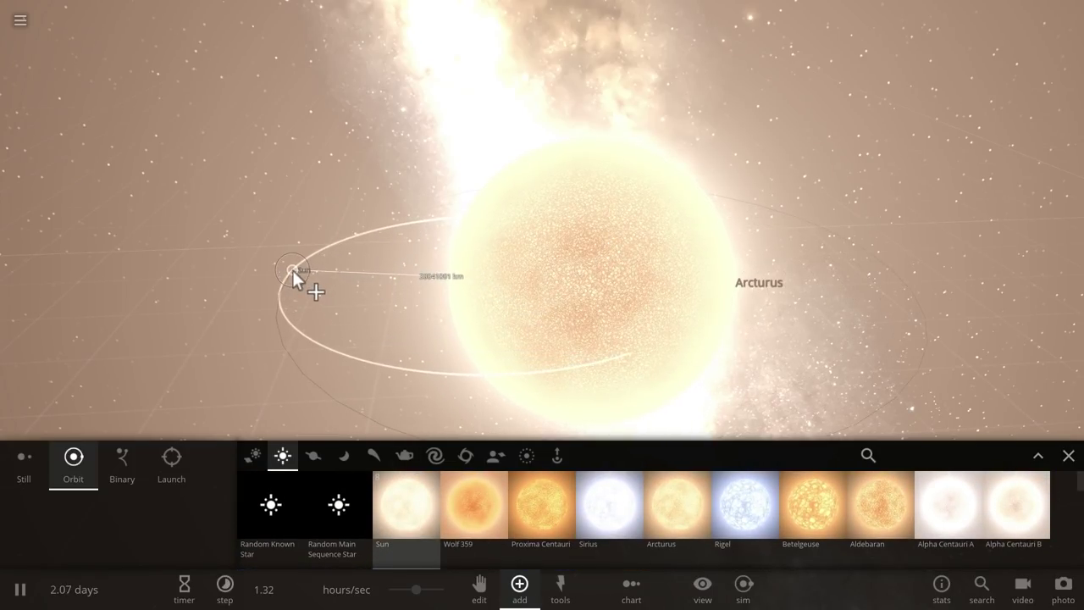
scroll(713, 503, down, 2)
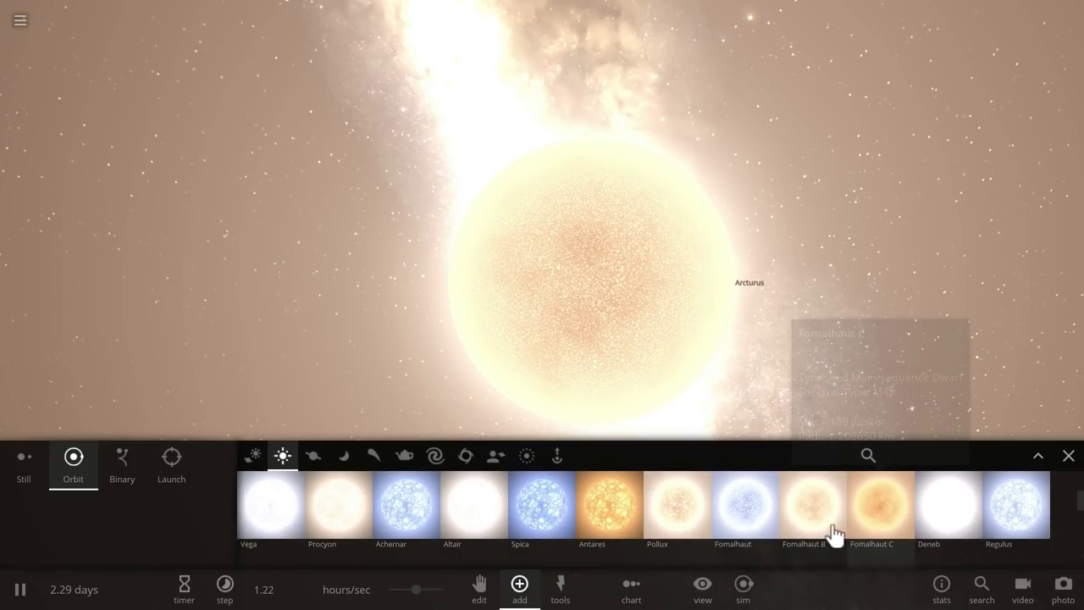
mouse_move(808, 512)
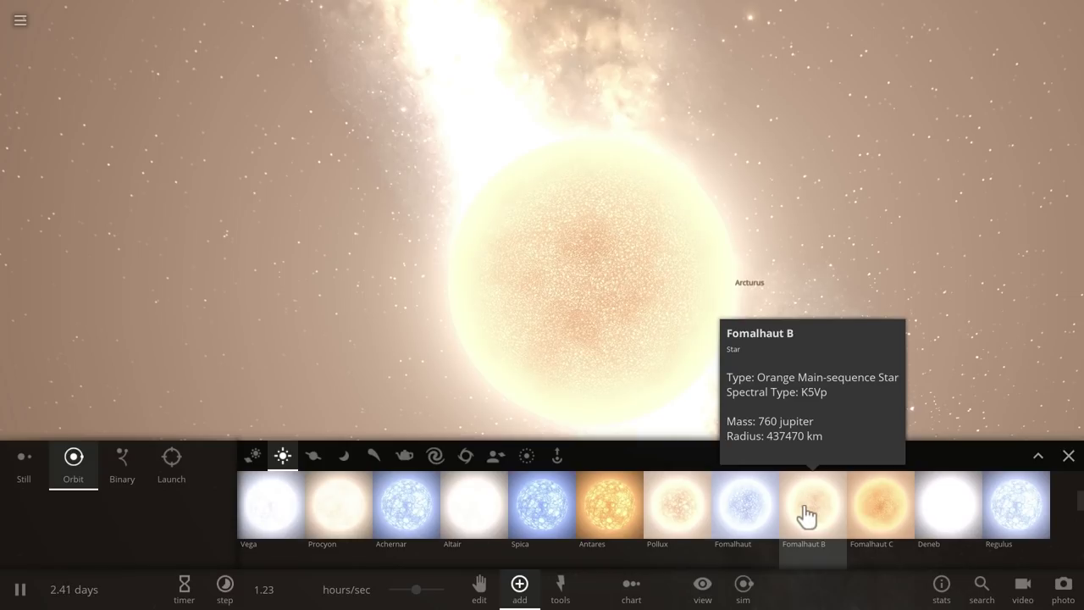
scroll(806, 515, down, 3)
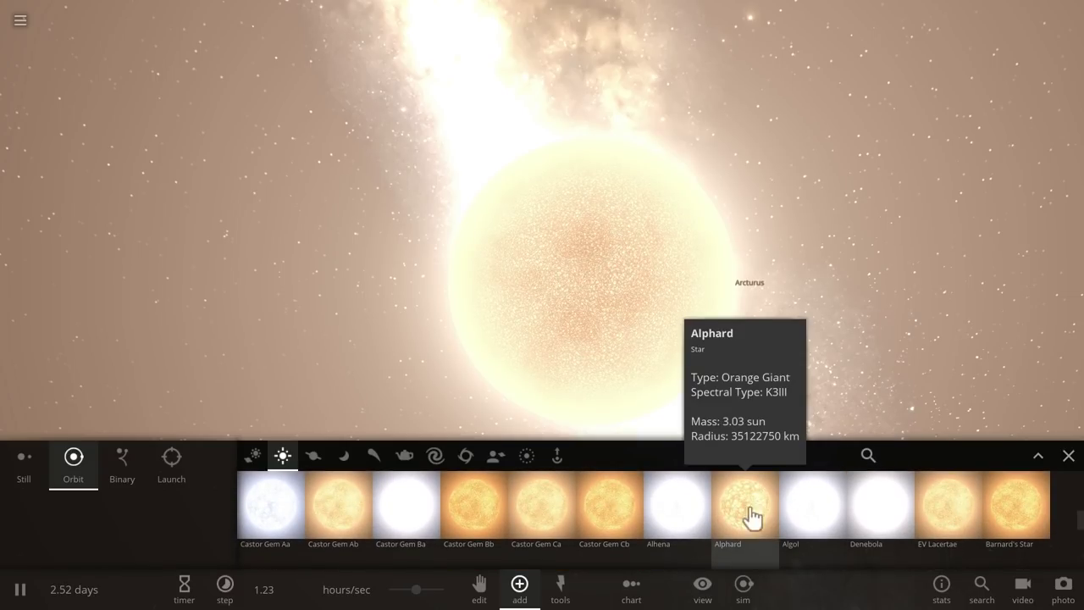
scroll(612, 515, down, 3)
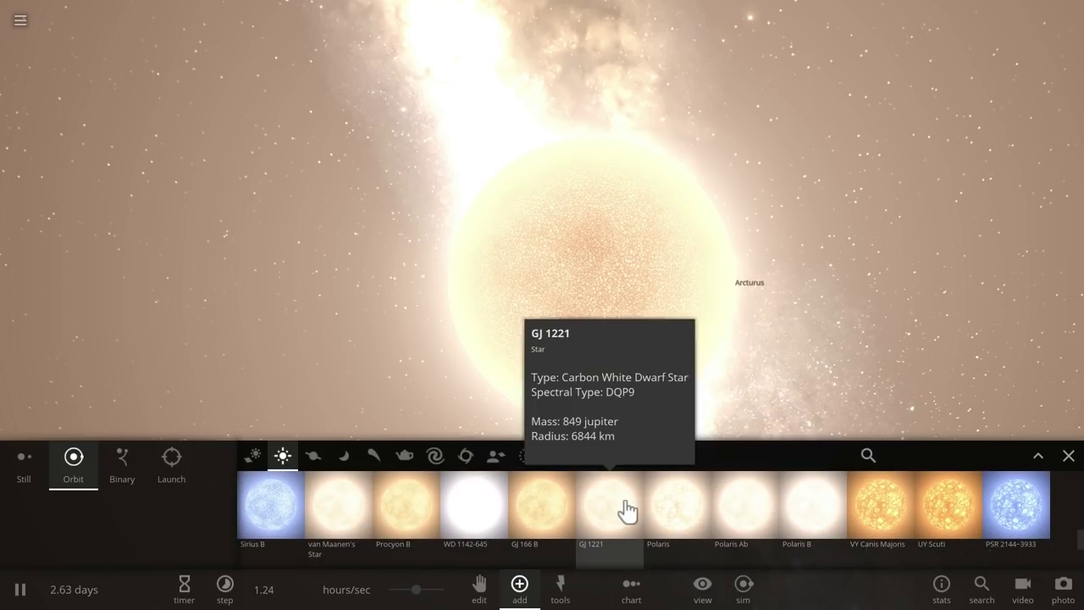
- Place the white dwarf Sirius B close to Arcturus in Binary mode with Balance Motion on, and close the object catalogue
mouse_move(273, 511)
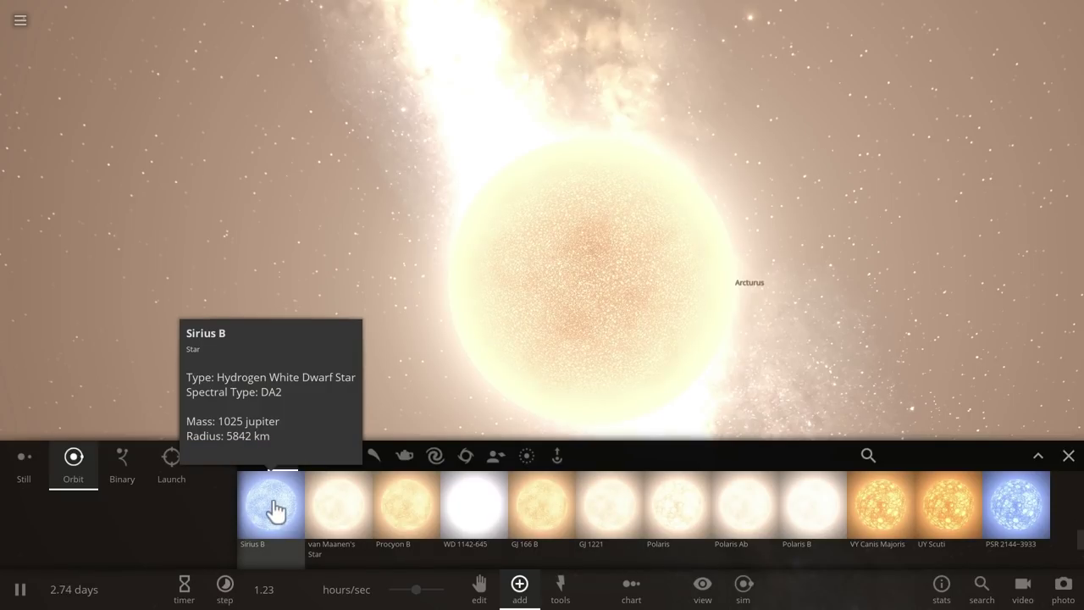
click(112, 479)
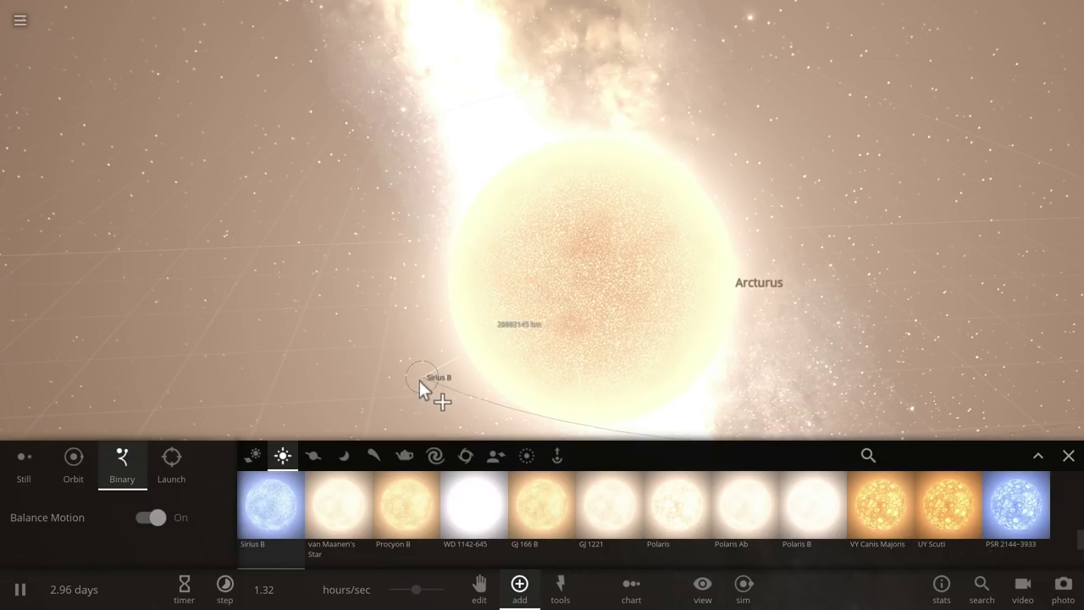
click(385, 389)
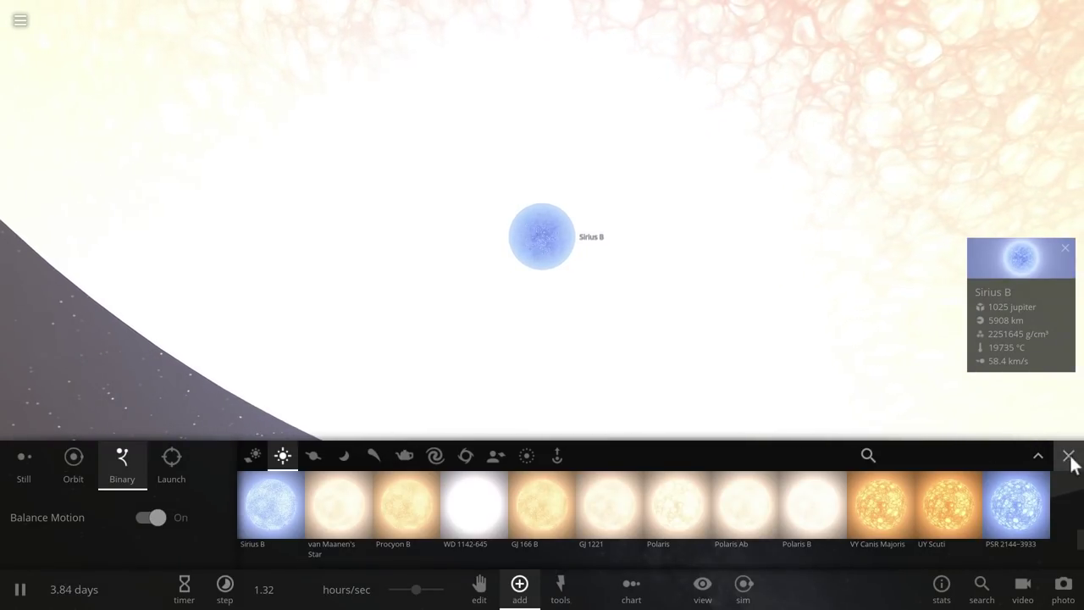
click(1069, 455)
- Examine Sirius B and the material around it beside Arcturus
scroll(697, 249, down, 5)
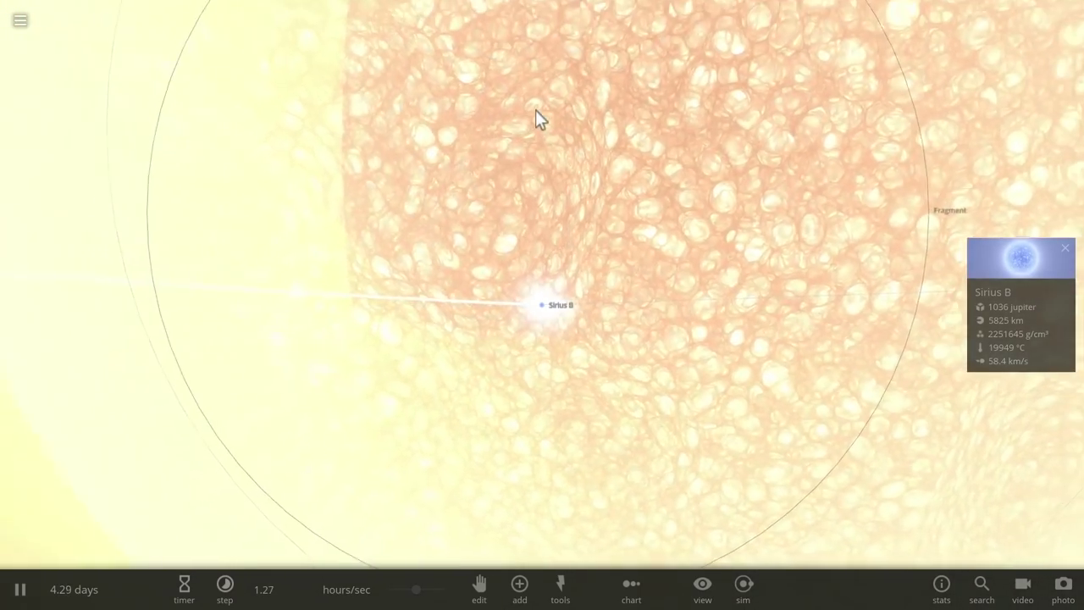
scroll(504, 292, down, 5)
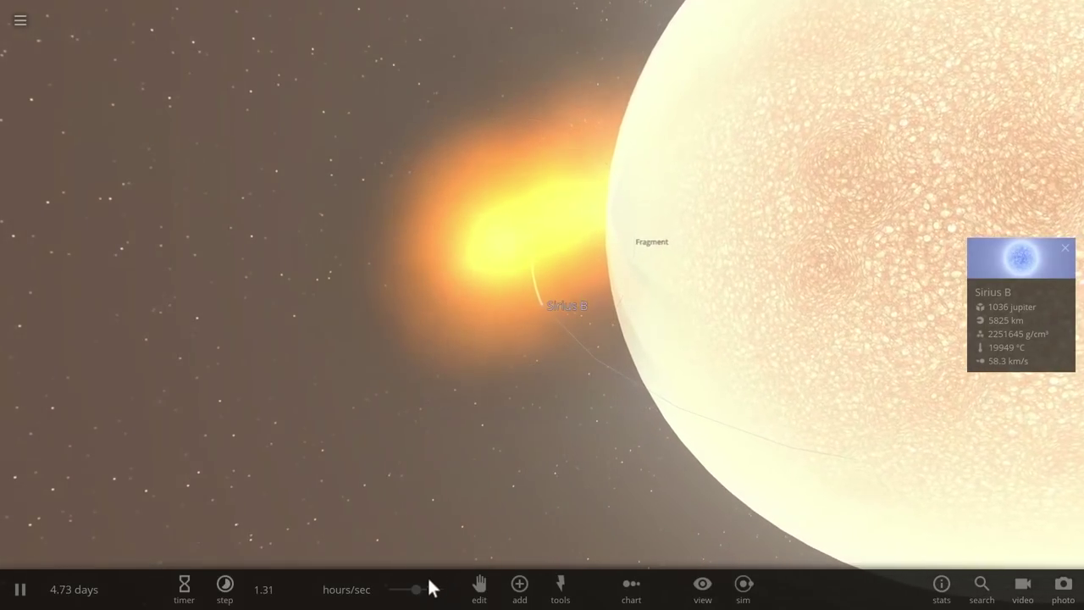
- Speed the simulation up to about 6.8 hours per second
drag(417, 590, 452, 586)
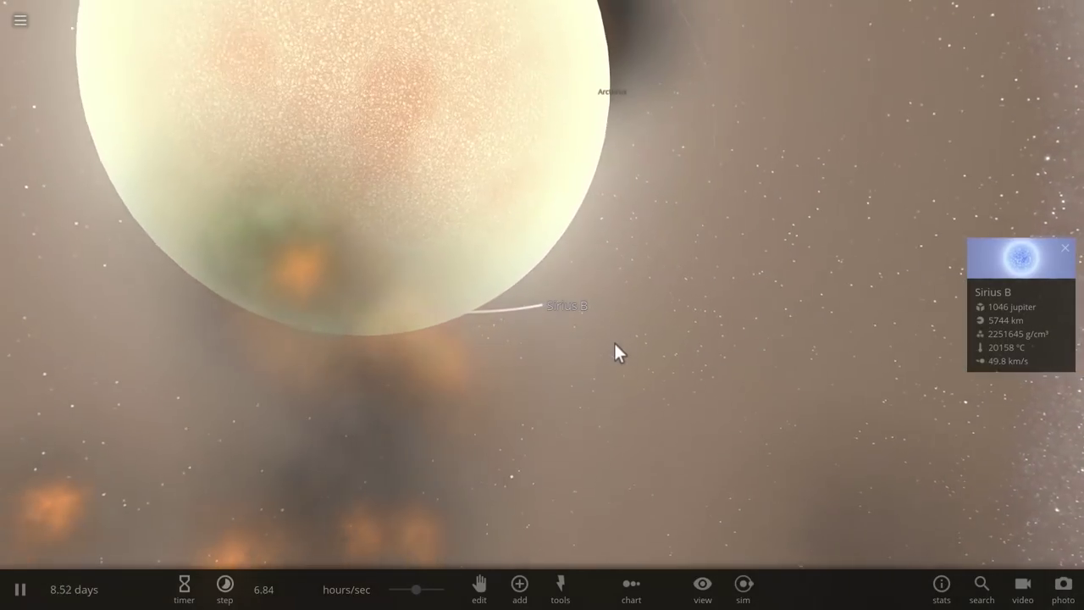
click(562, 586)
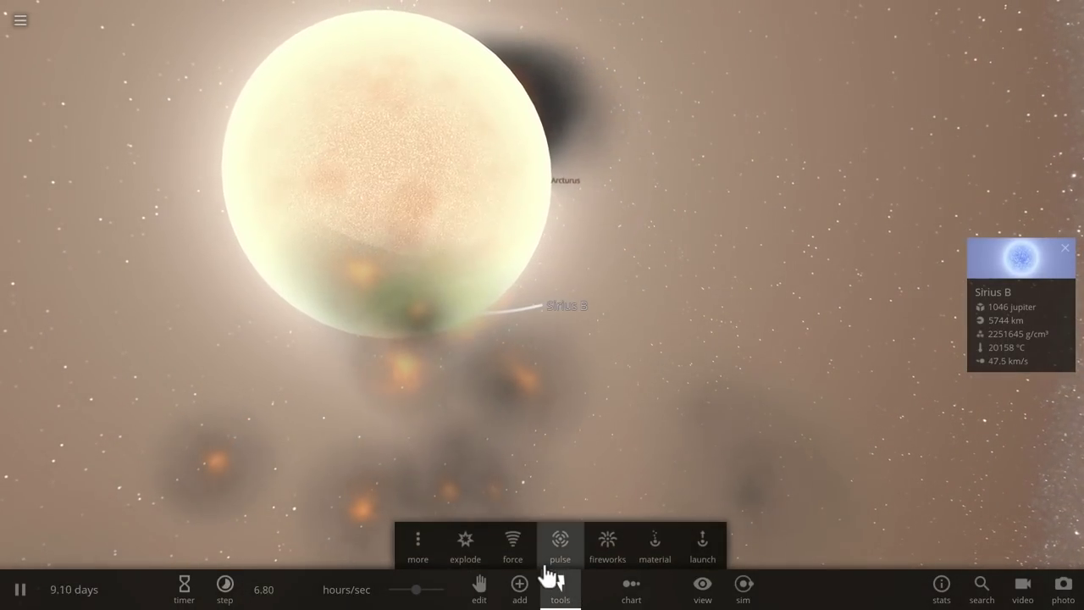
click(513, 549)
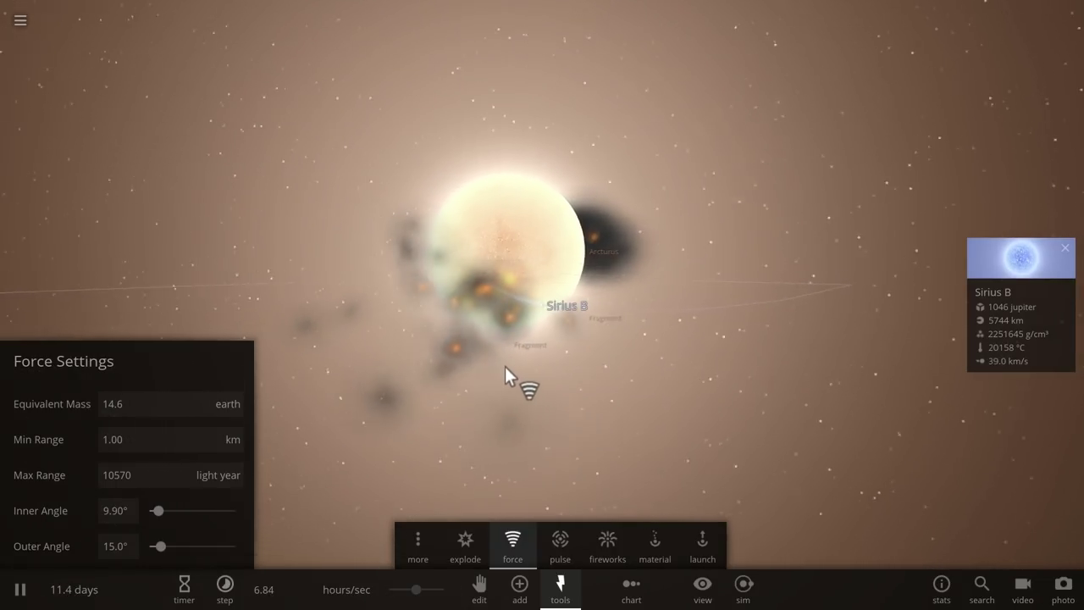
drag(501, 367, 540, 373)
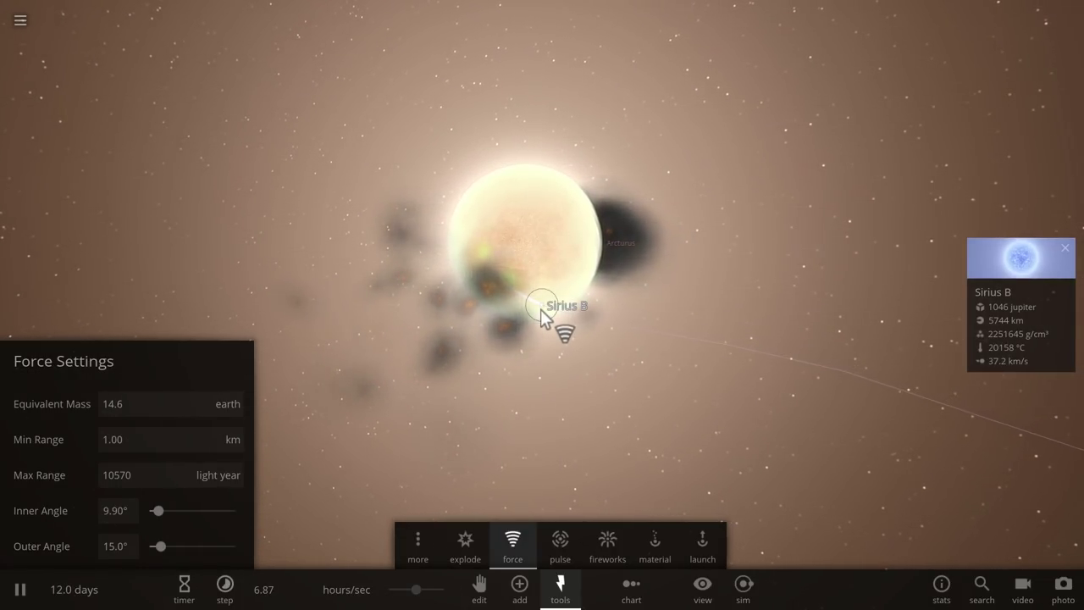
key(Escape)
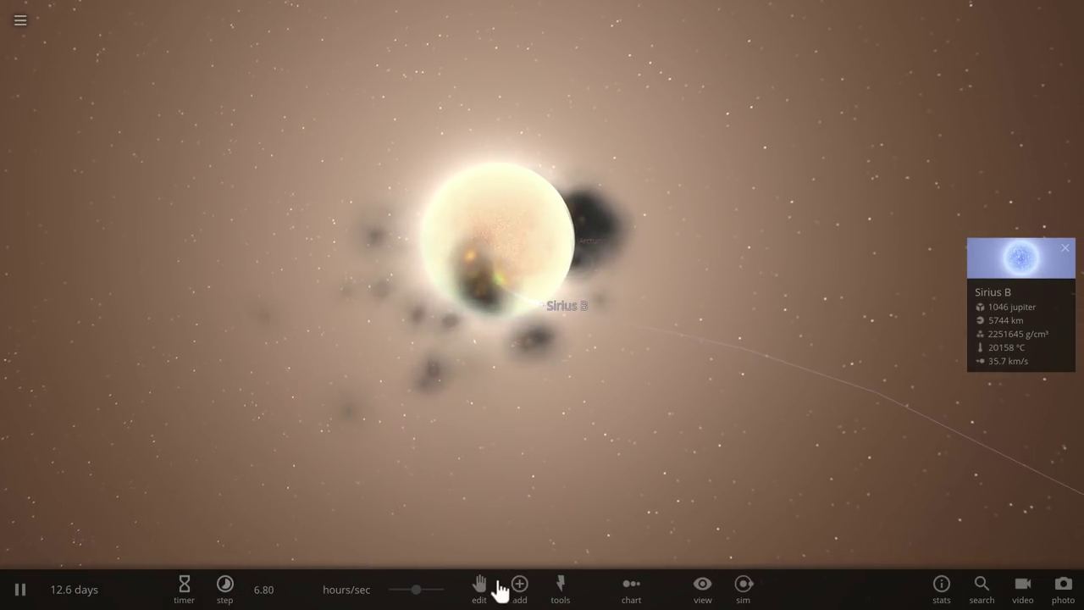
- Run the simulation faster, at about 1.5 days per second, and pause it at 25.2 days
drag(417, 590, 445, 590)
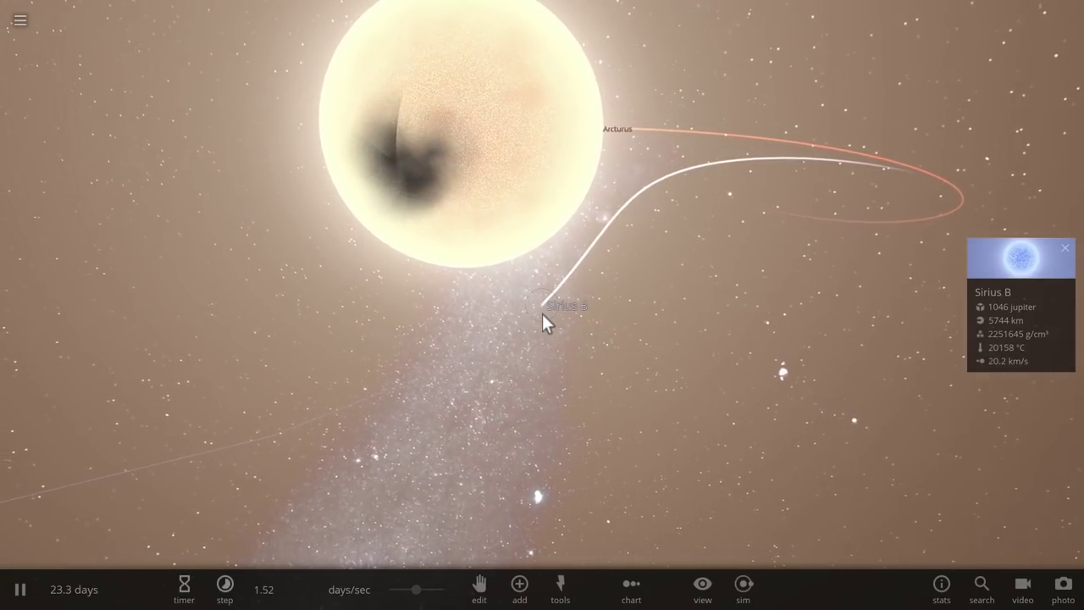
key(space)
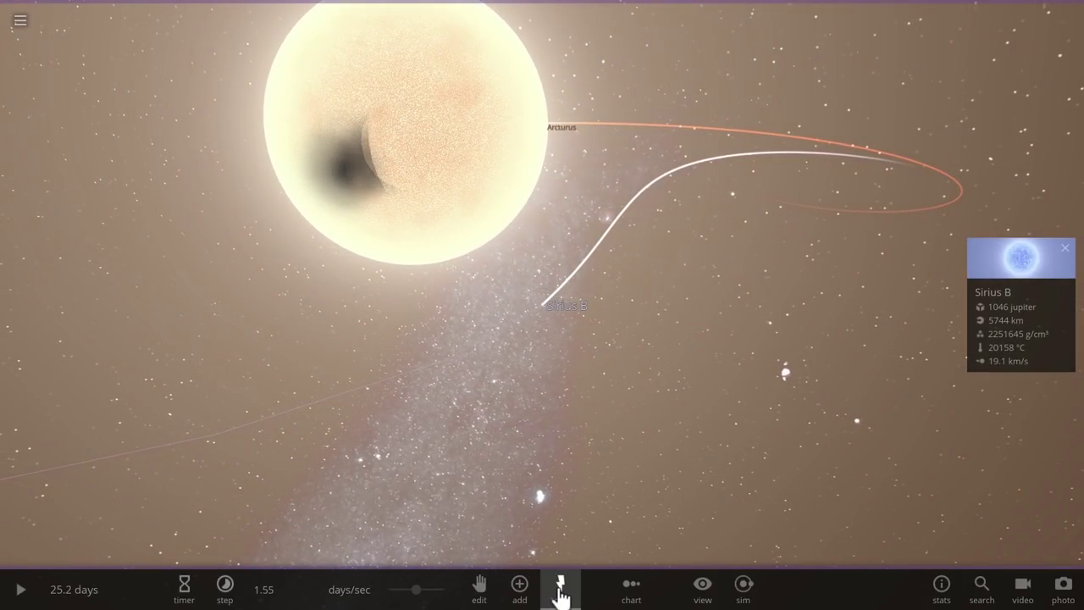
- Launch a spherical pulse of 1000 particles at 20.0 km/s from Sirius B with the Pulse tool
click(559, 595)
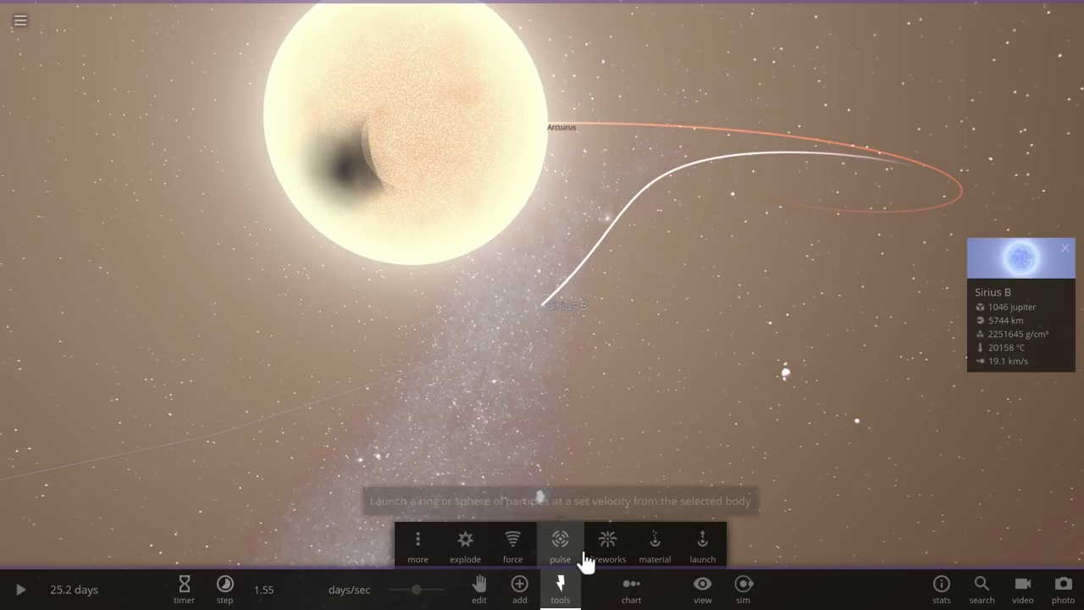
click(559, 546)
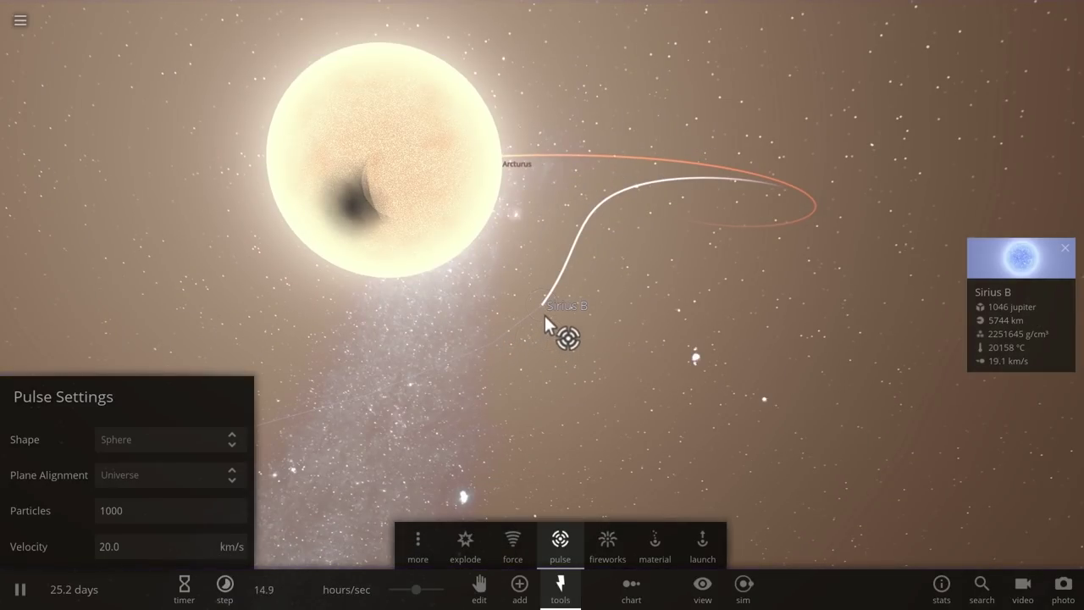
right_drag(546, 309, 476, 314)
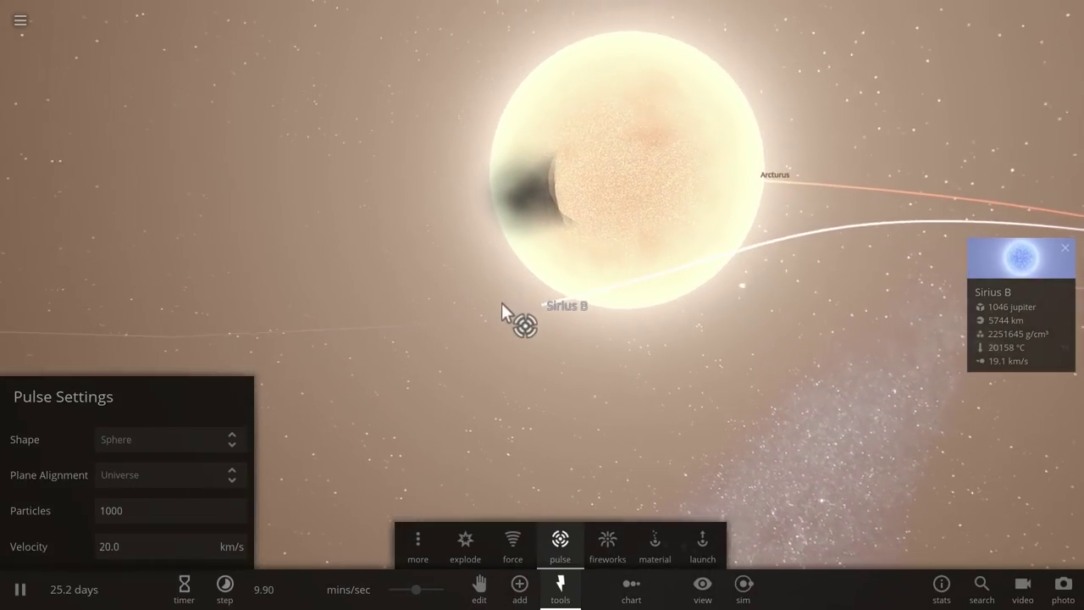
click(547, 303)
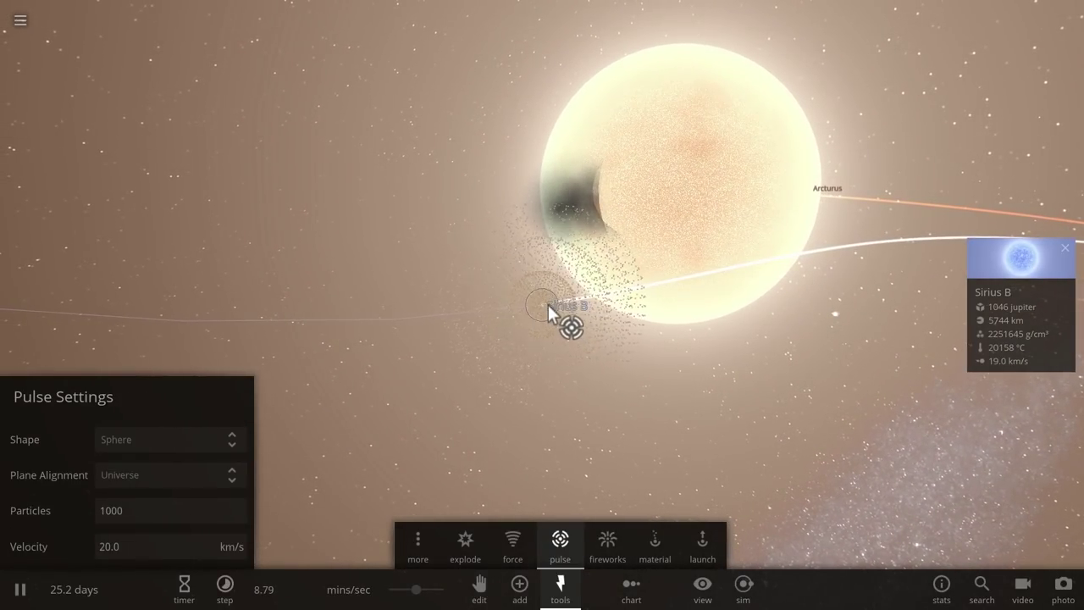
right_drag(534, 315, 597, 288)
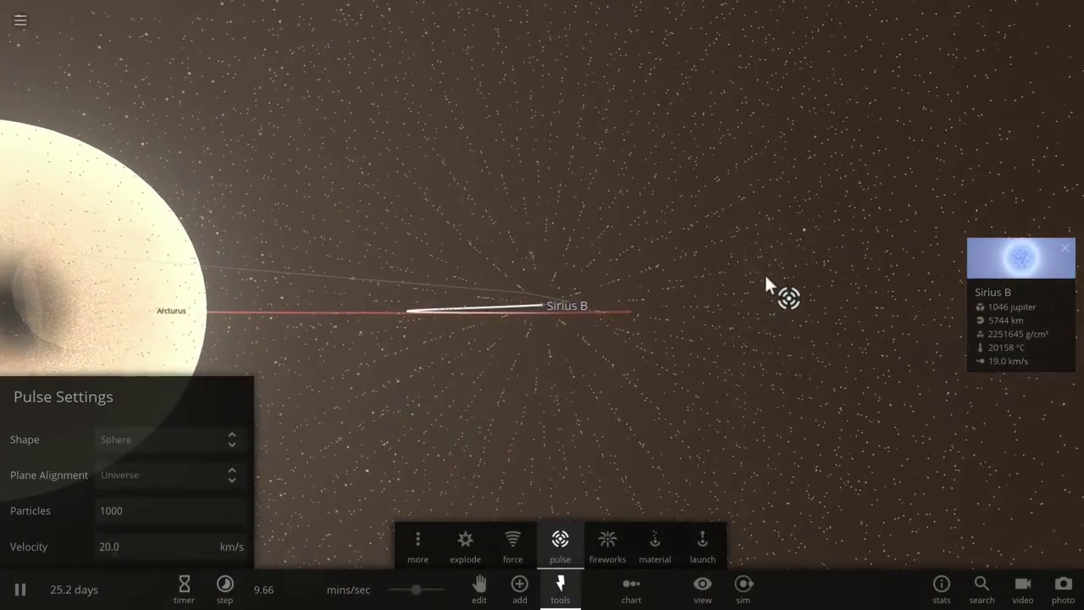
key(Escape)
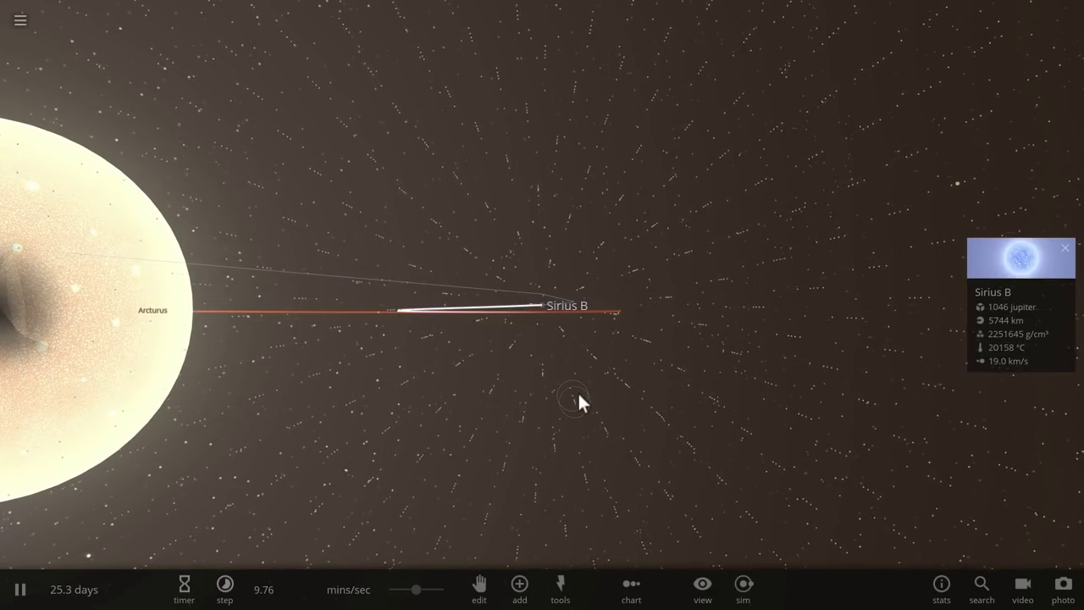
- Examine the particle shell expanding around Sirius B and Arcturus from close up and from far away
drag(575, 388, 551, 375)
scroll(551, 373, down, 10)
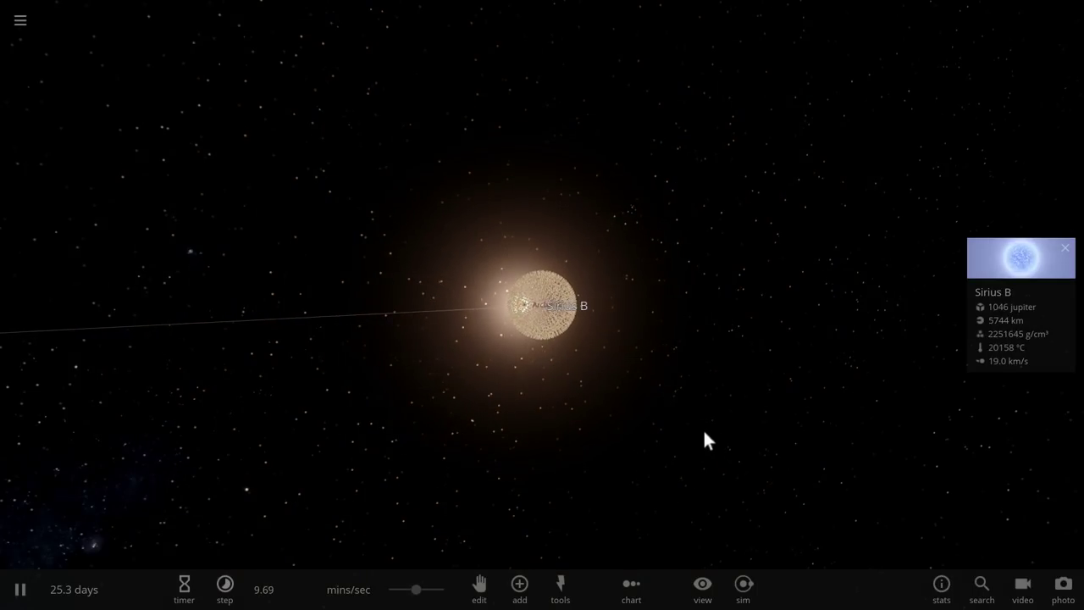
drag(704, 432, 670, 423)
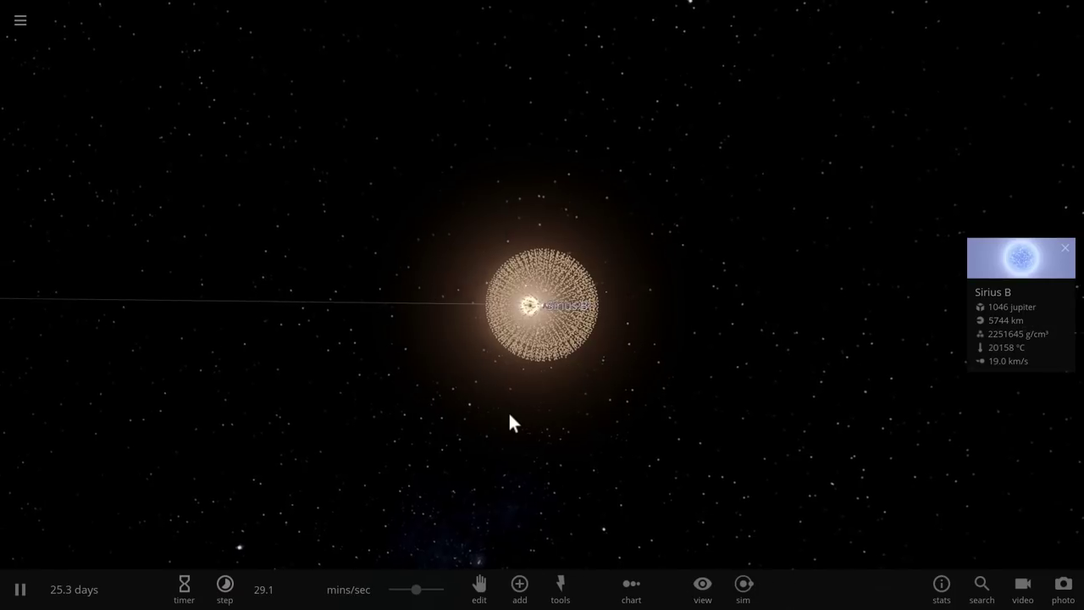
drag(538, 414, 504, 423)
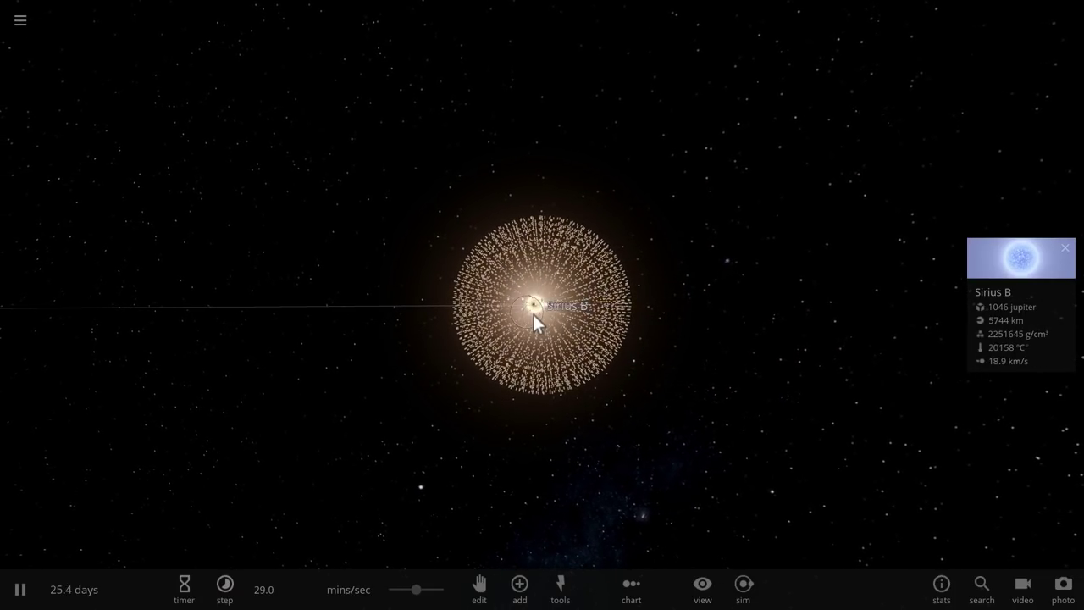
drag(688, 377, 651, 386)
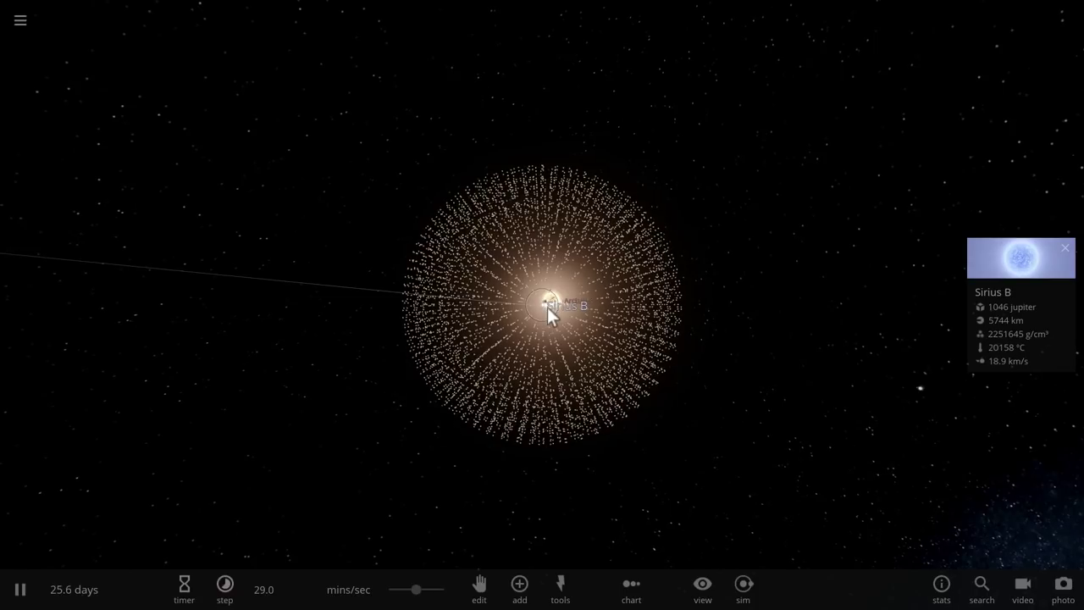
drag(757, 363, 636, 354)
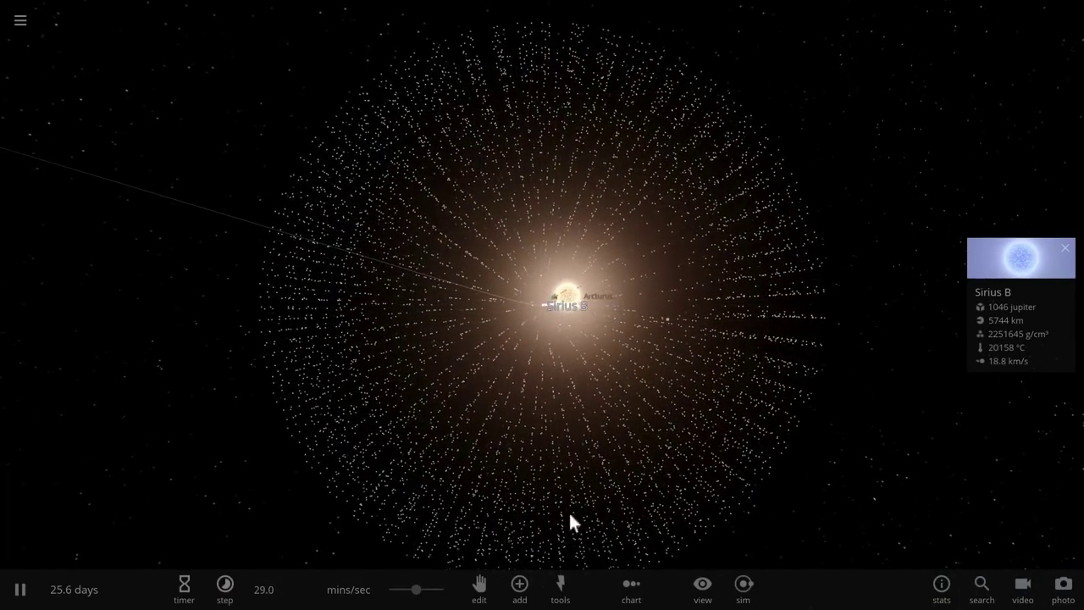
scroll(597, 319, up, 5)
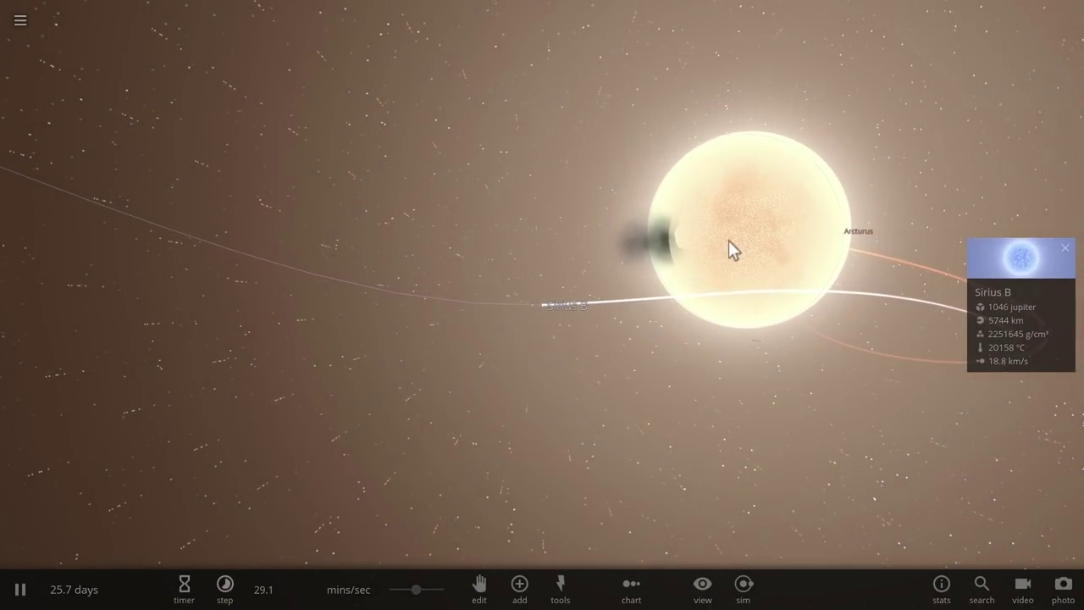
click(736, 240)
drag(612, 392, 542, 309)
click(540, 304)
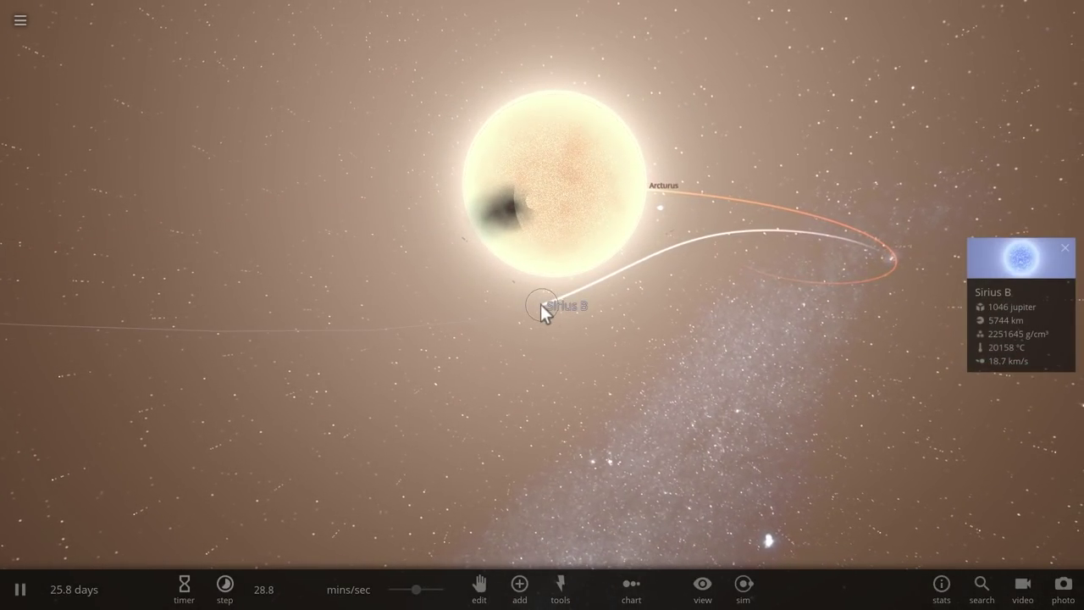
scroll(540, 304, up, 3)
scroll(554, 303, down, 5)
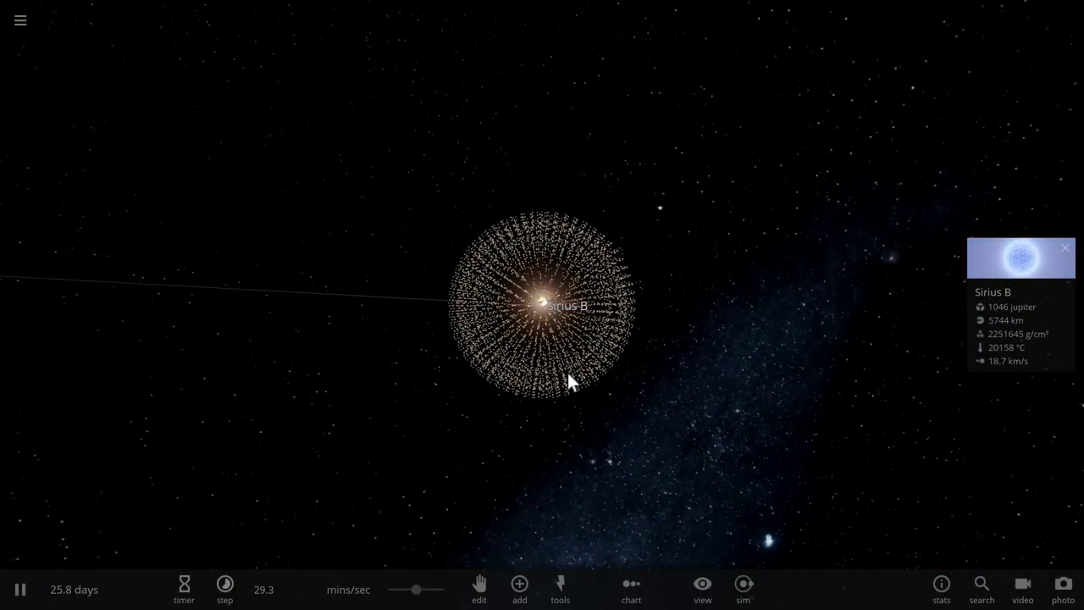
- Start a new empty simulation and place the white dwarf star Sirius B near its centre
click(20, 22)
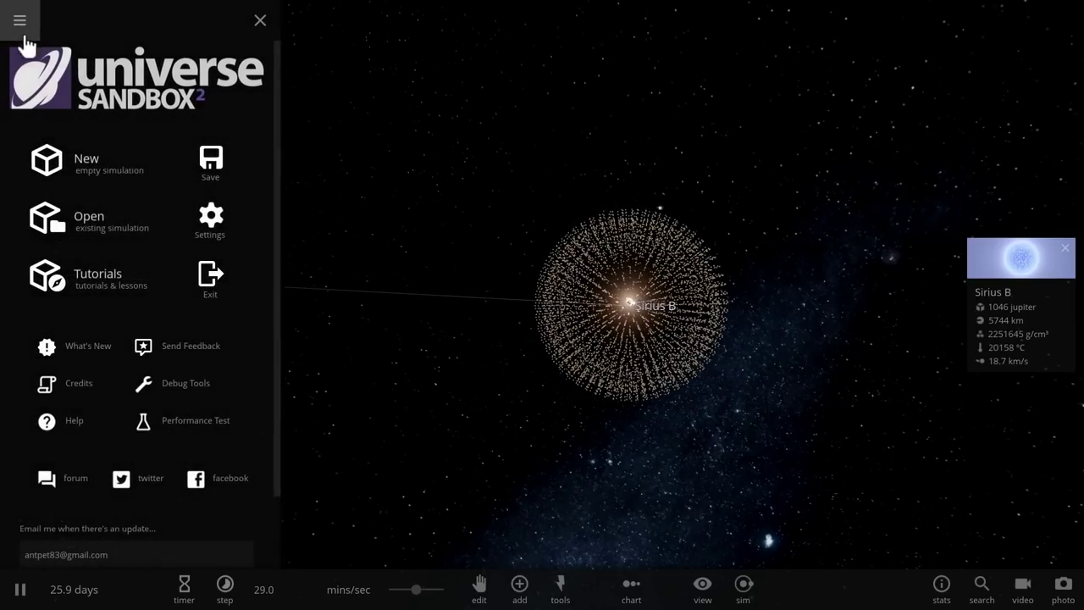
click(88, 168)
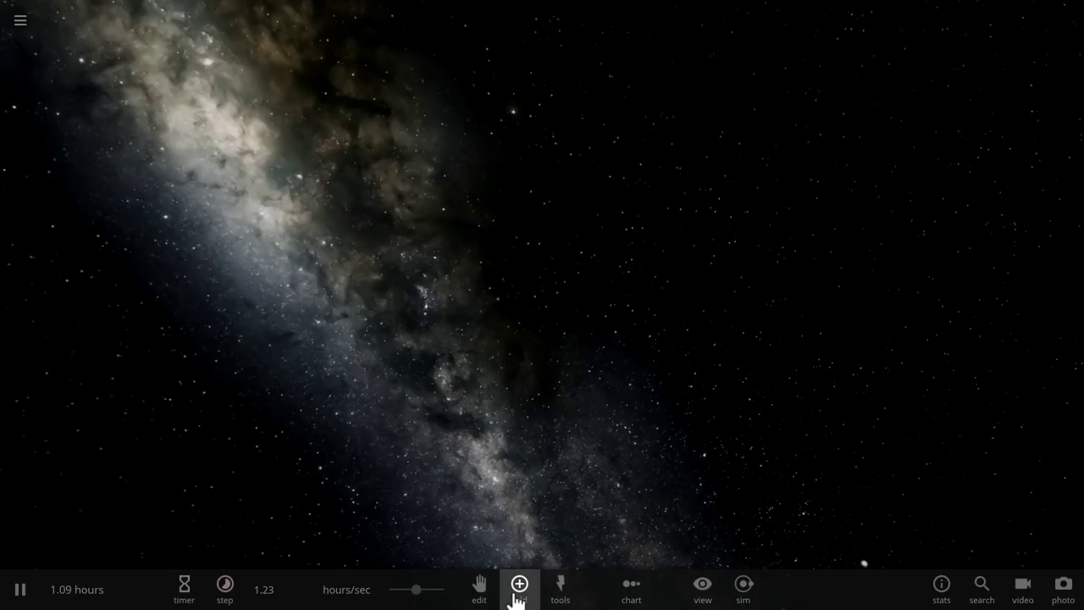
click(518, 589)
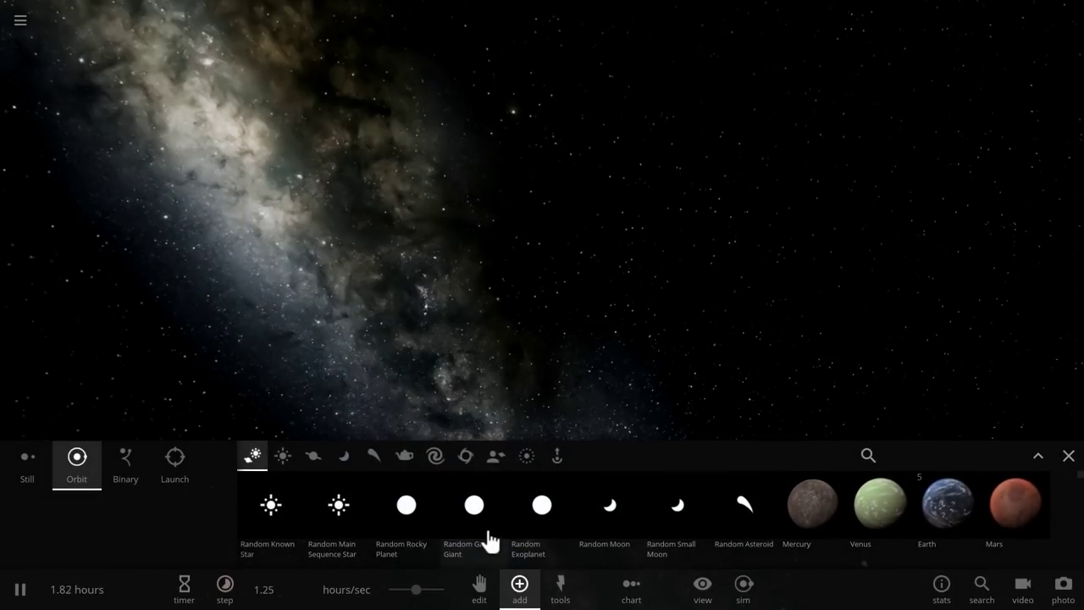
click(313, 461)
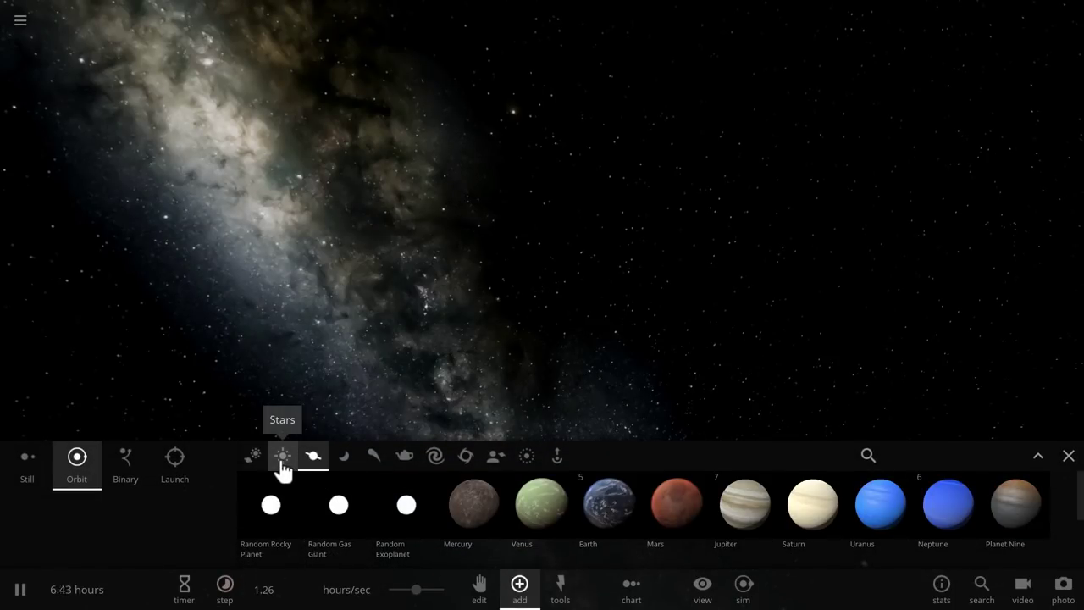
click(282, 461)
scroll(669, 508, down, 5)
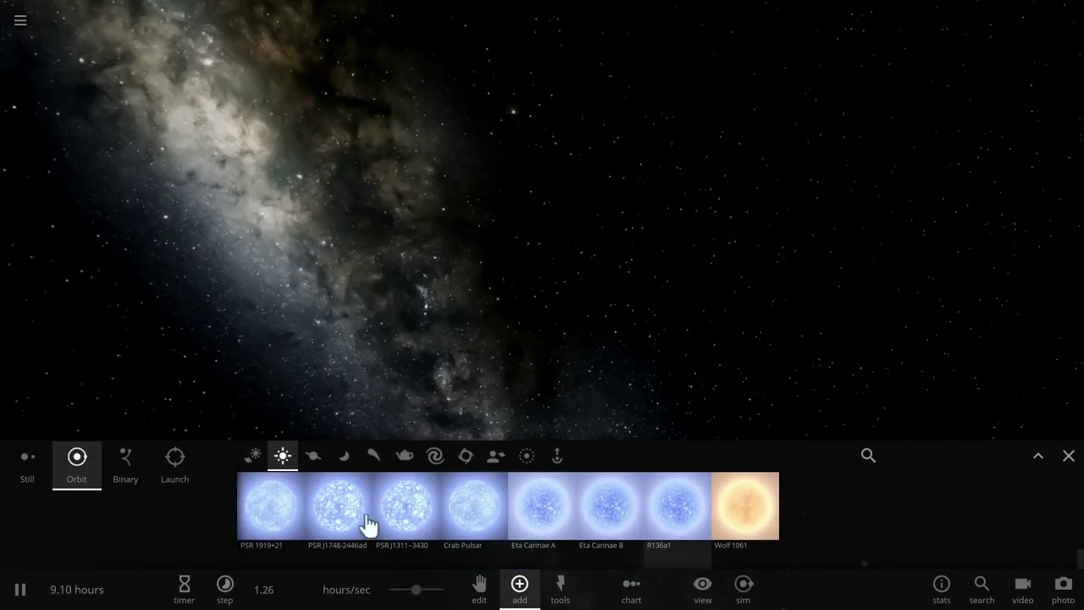
scroll(270, 519, up, 3)
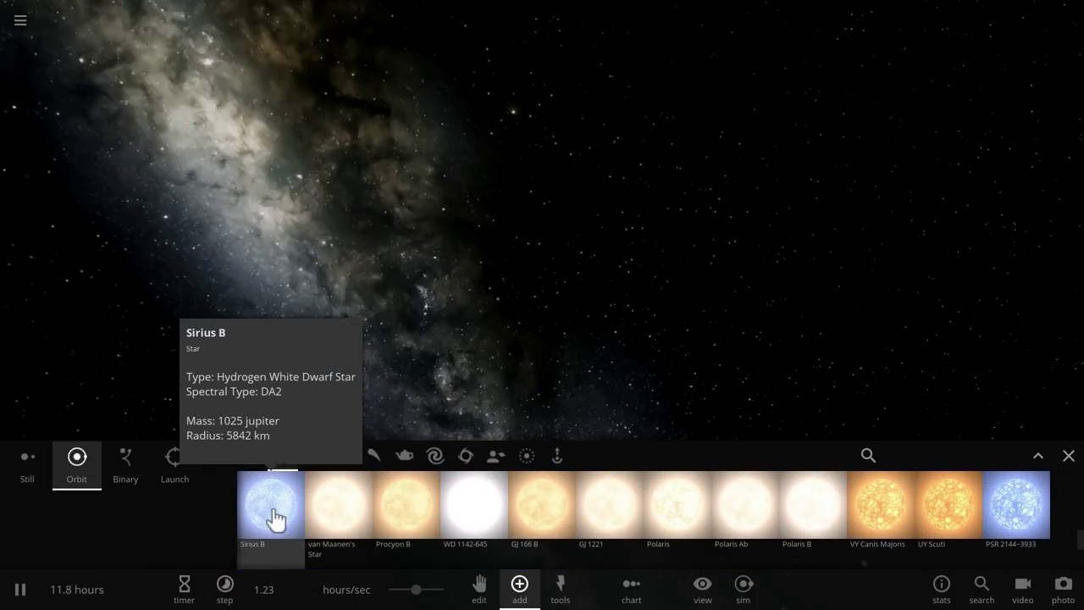
click(273, 518)
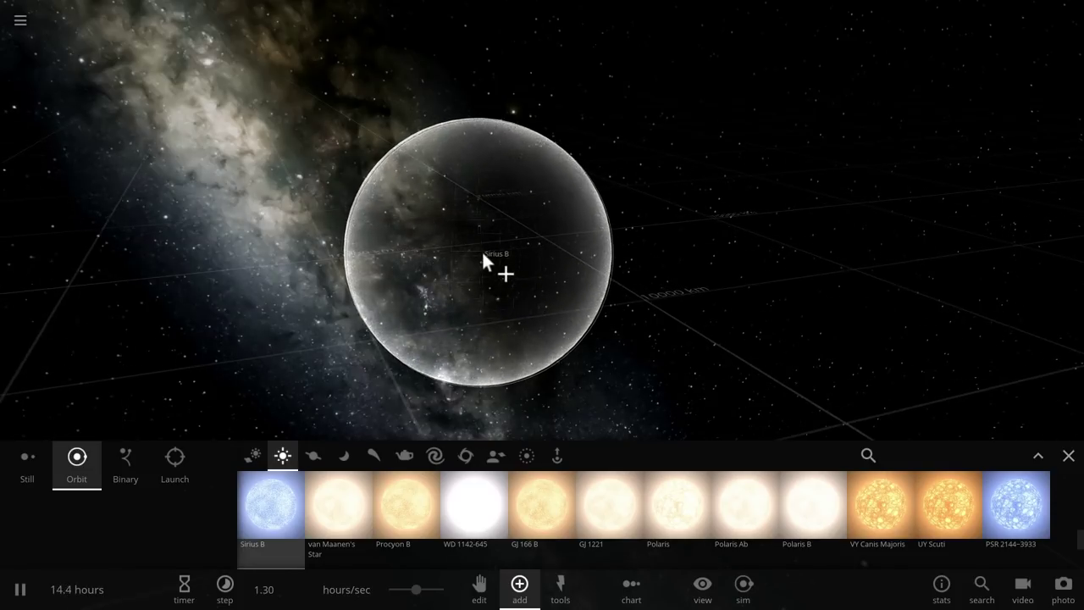
click(494, 247)
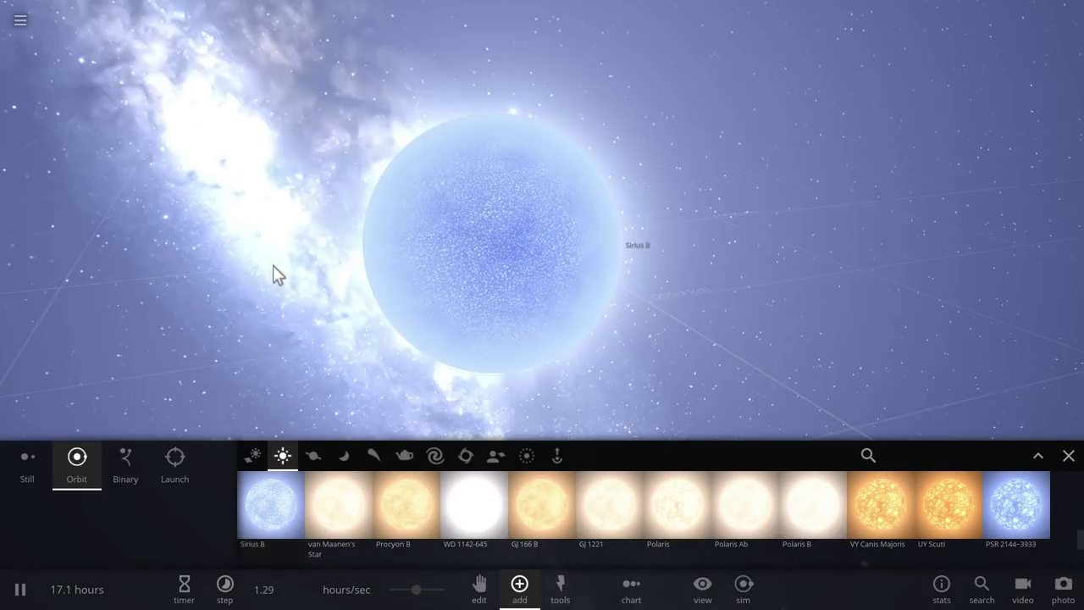
- Open Sirius B's properties and show its mass in solar masses
scroll(285, 265, down, 3)
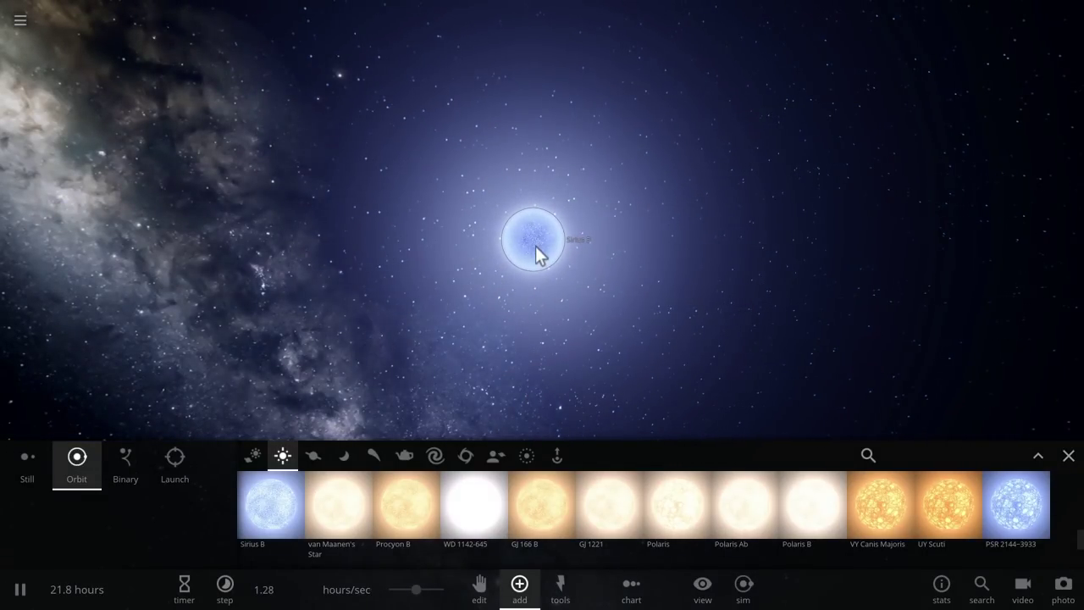
click(536, 247)
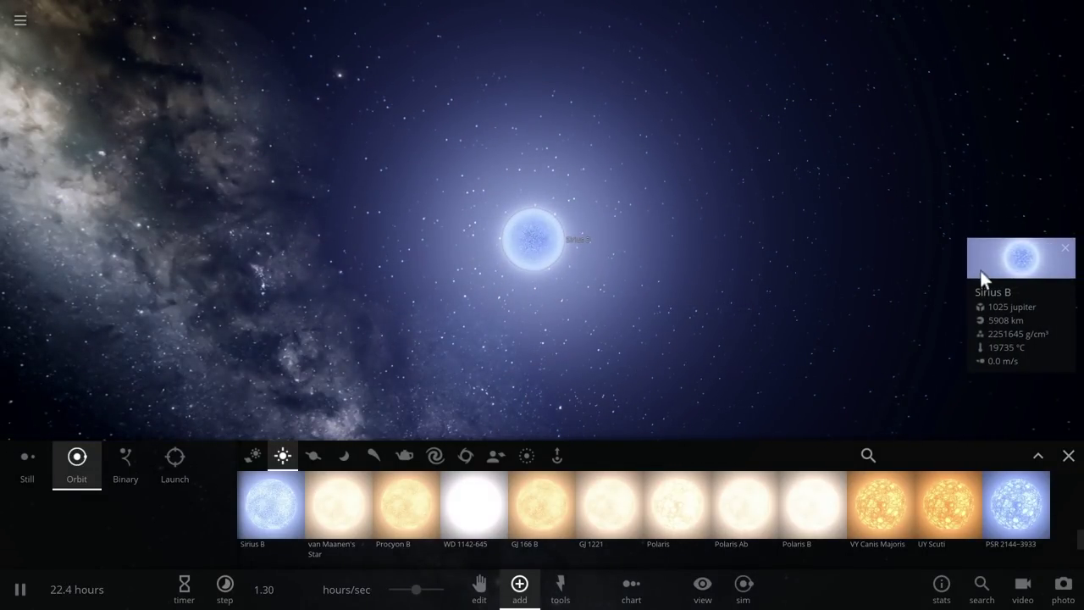
click(982, 270)
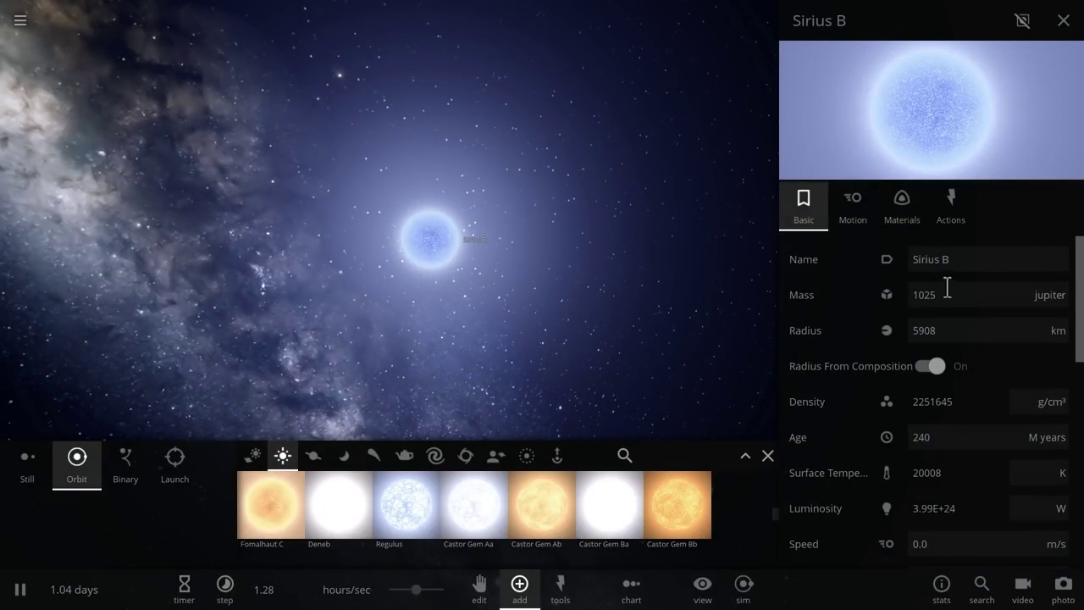
click(1050, 296)
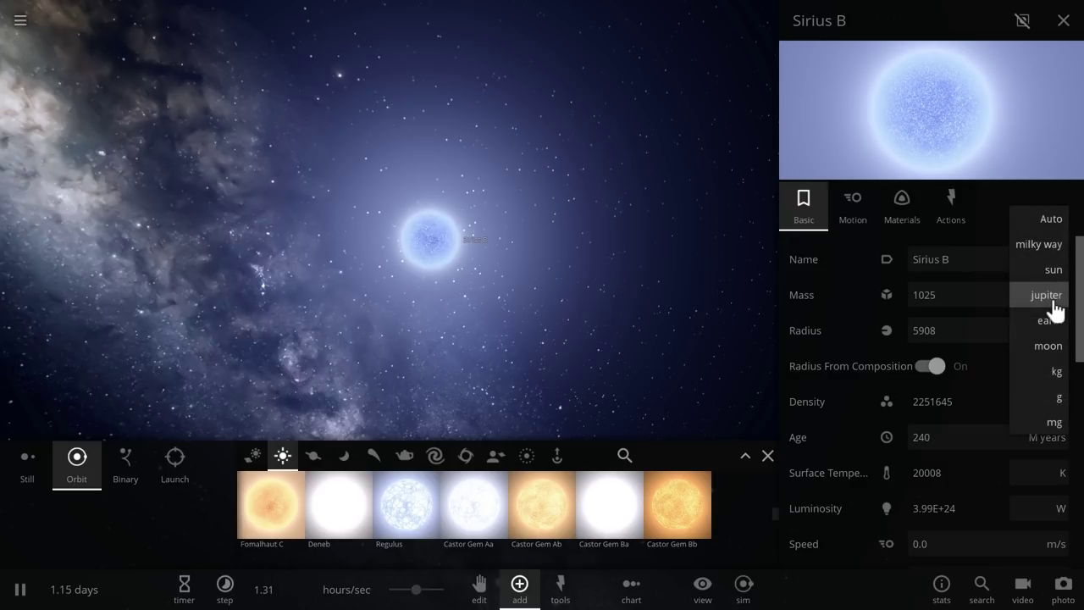
click(1059, 271)
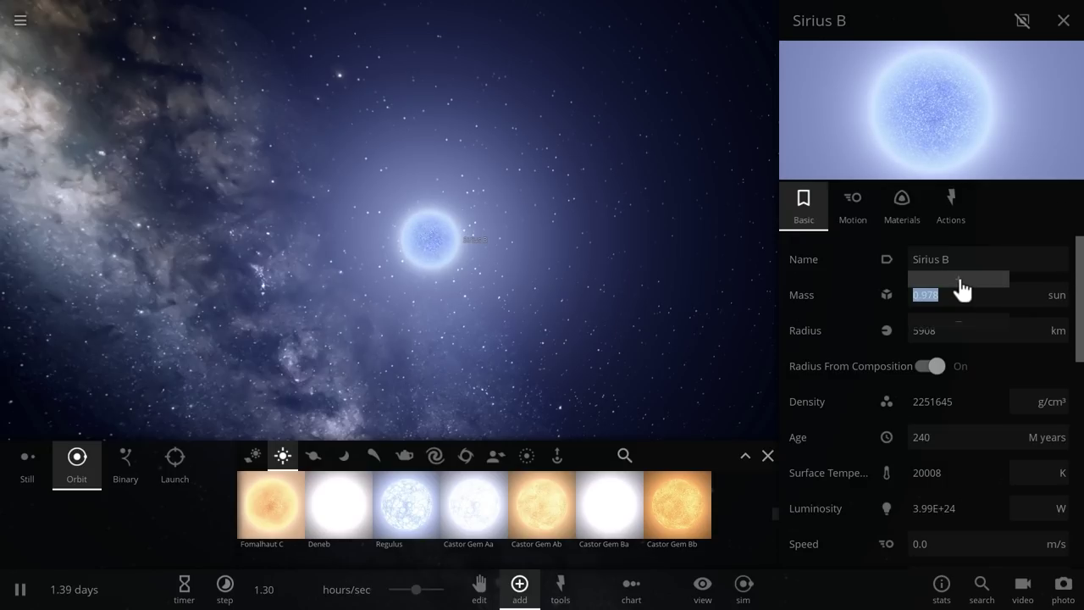
- Raise Sirius B's mass in small increments past about 1.39 sun to trigger a supernova and inspect the explosion cloud
click(959, 281)
click(768, 457)
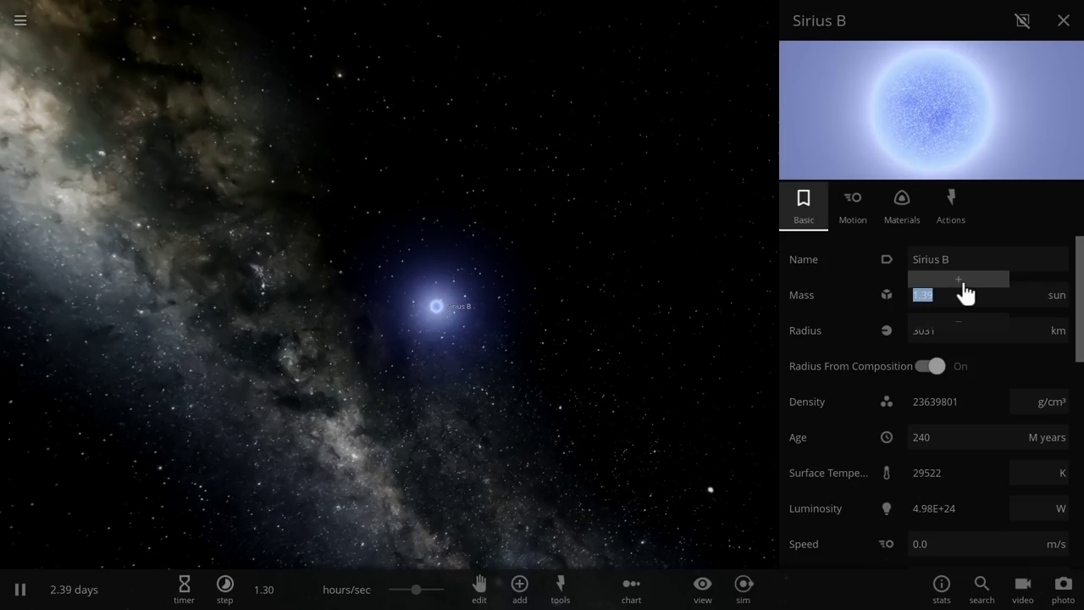
click(963, 281)
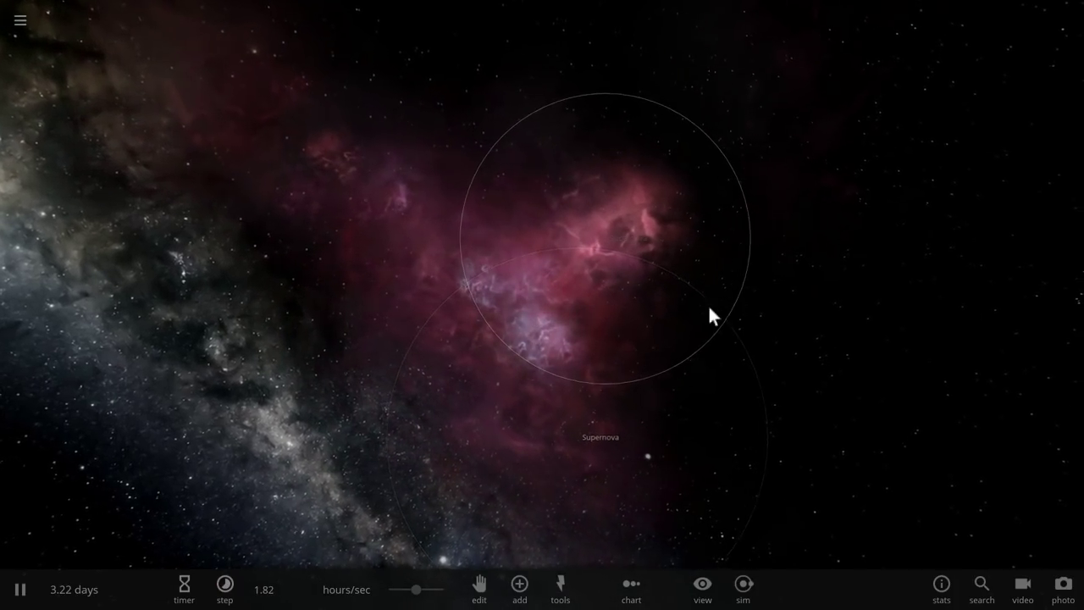
scroll(618, 277, down, 3)
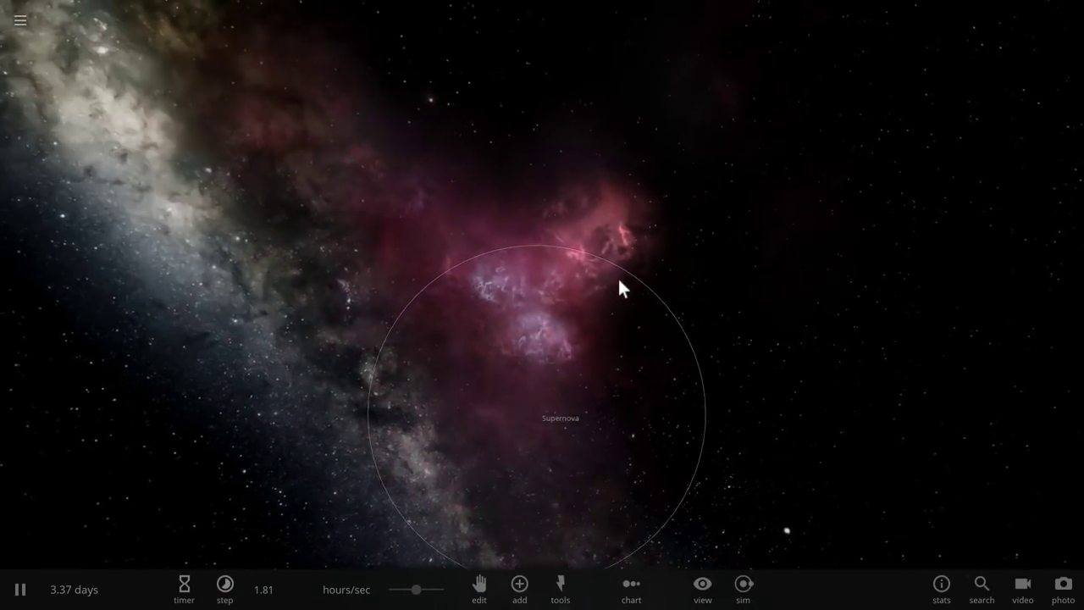
drag(691, 326, 614, 319)
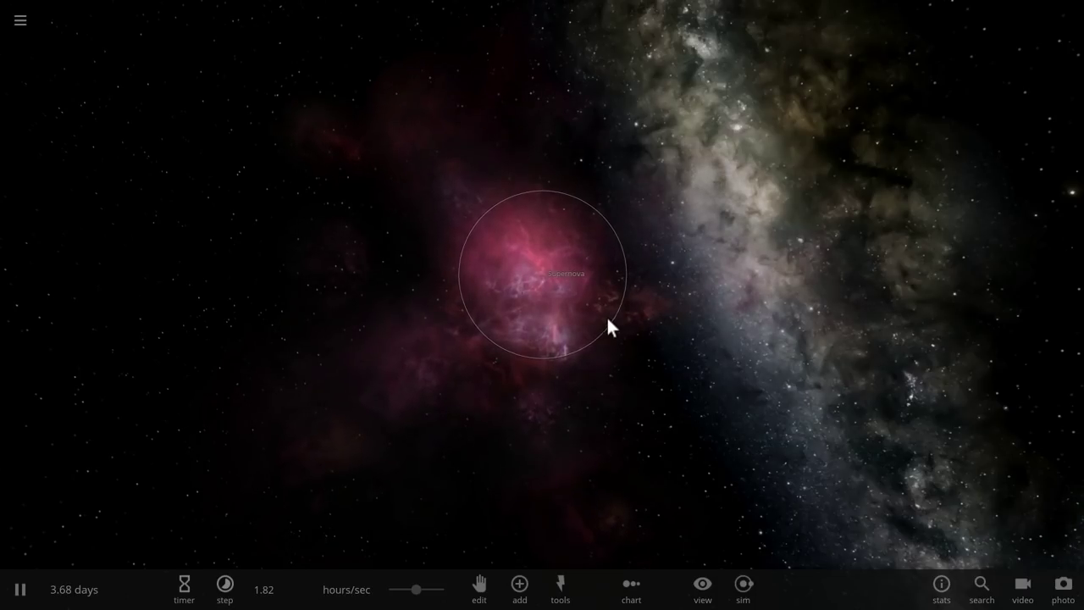
drag(593, 326, 471, 262)
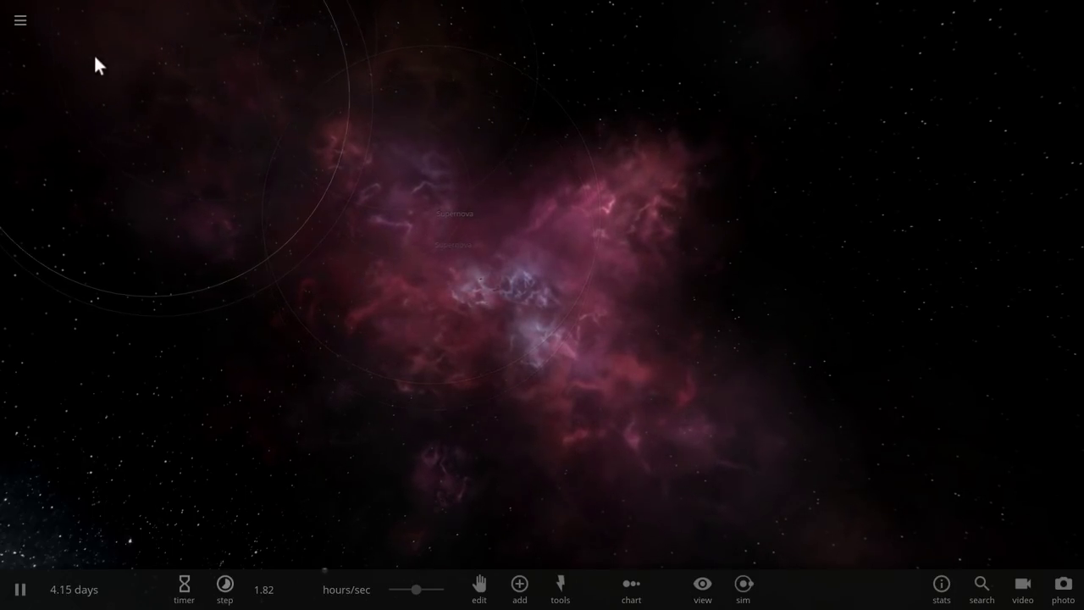
- Start a new empty simulation and place the blue supergiant star Rigel near its centre
click(21, 19)
click(69, 161)
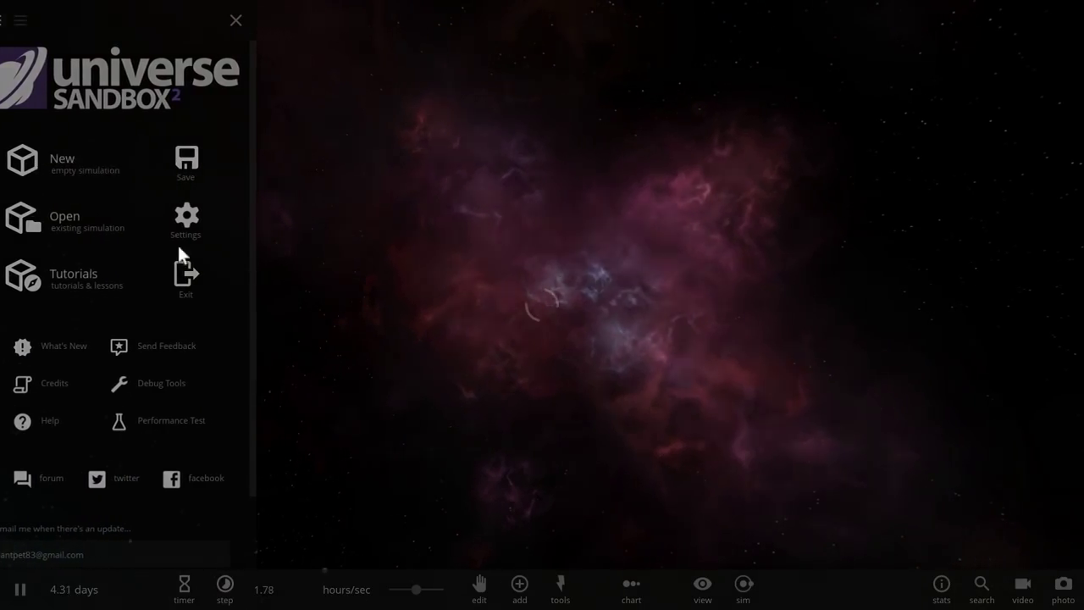
click(521, 588)
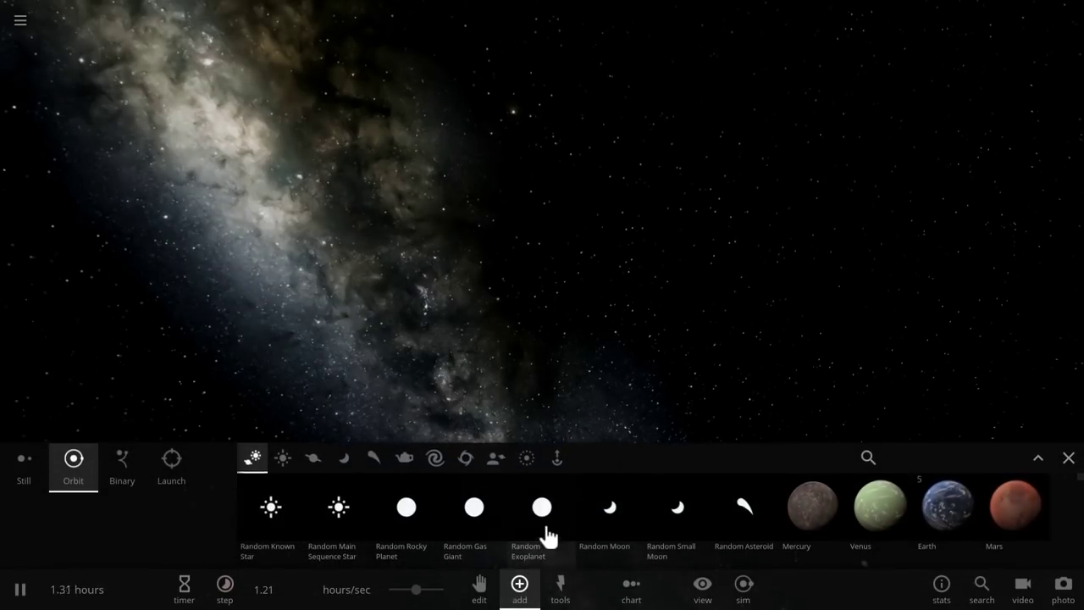
click(285, 464)
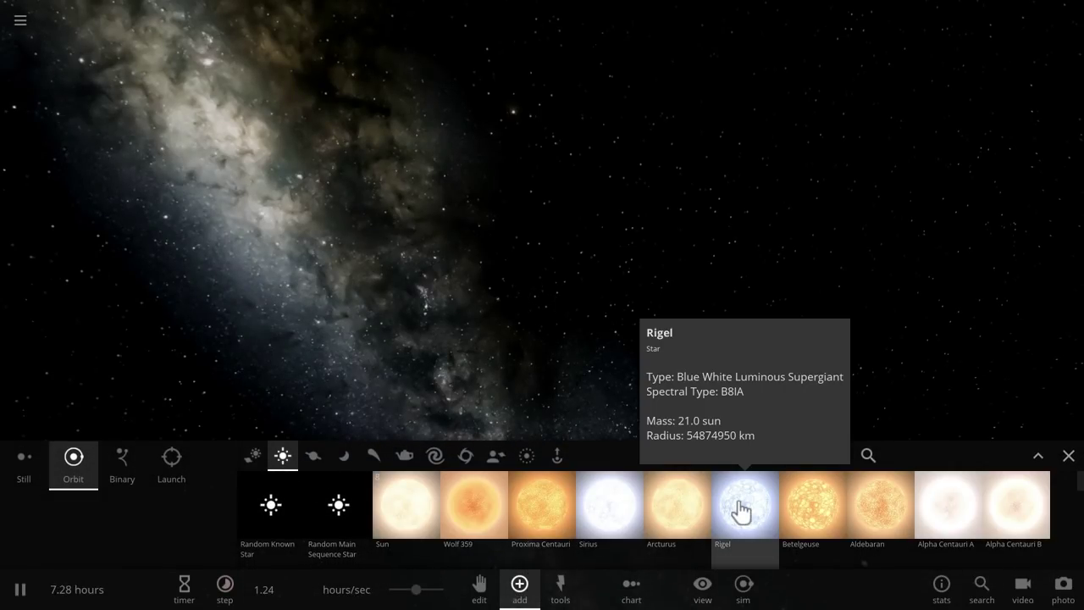
click(740, 508)
click(516, 260)
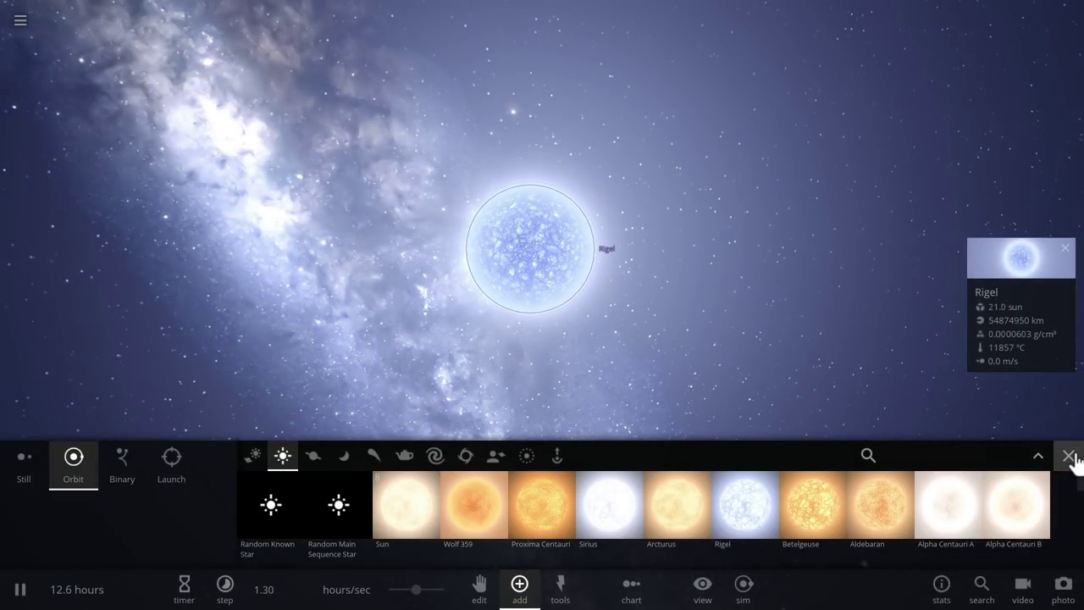
click(1068, 457)
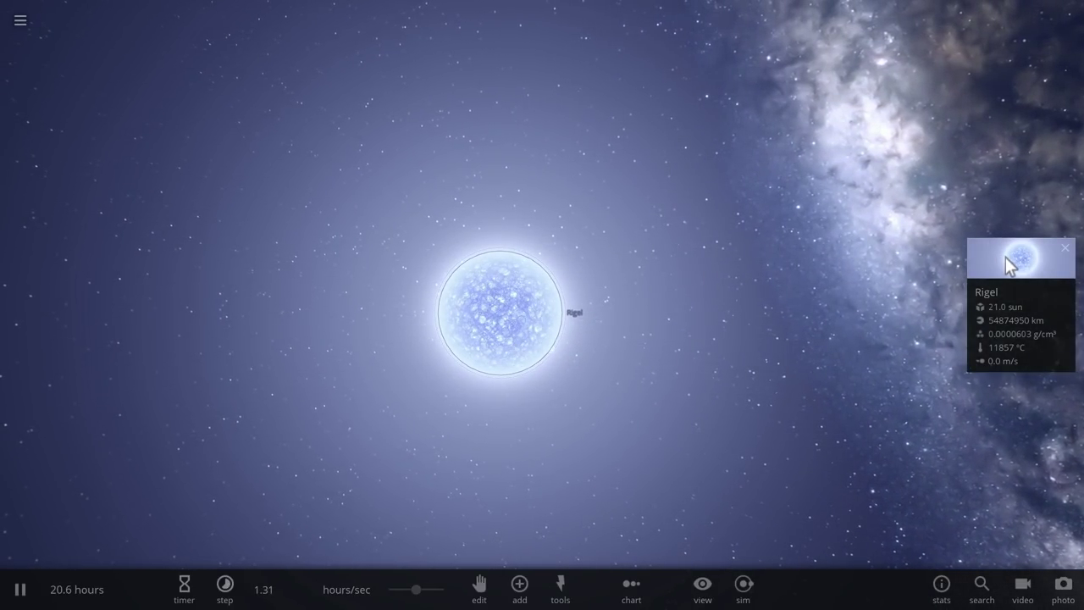
- Set Rigel's age to 2 G years and slow the simulation to a few minutes per second
click(1008, 264)
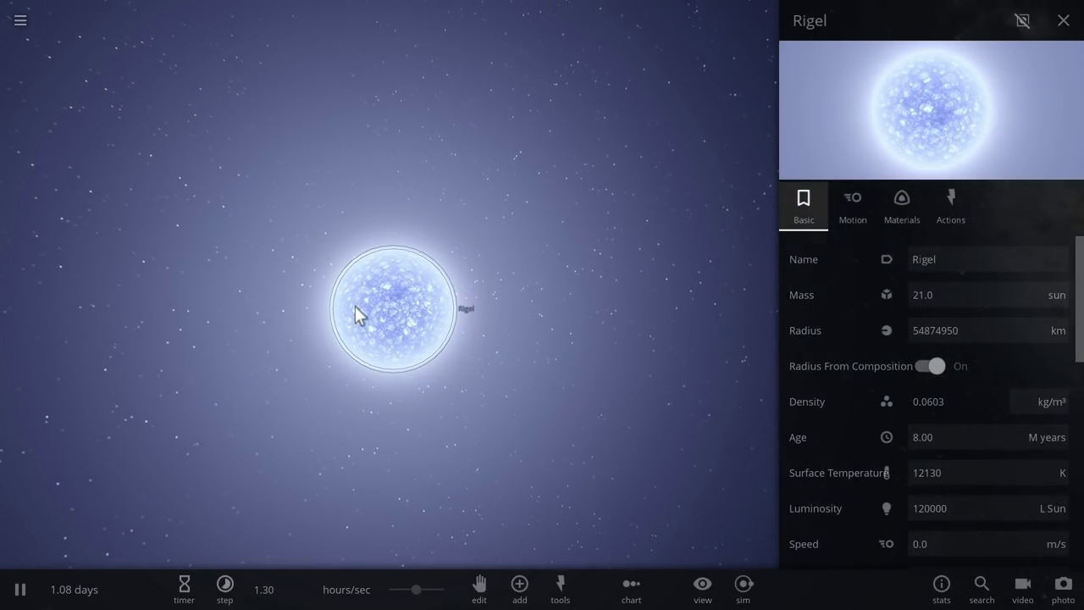
scroll(356, 309, up, 2)
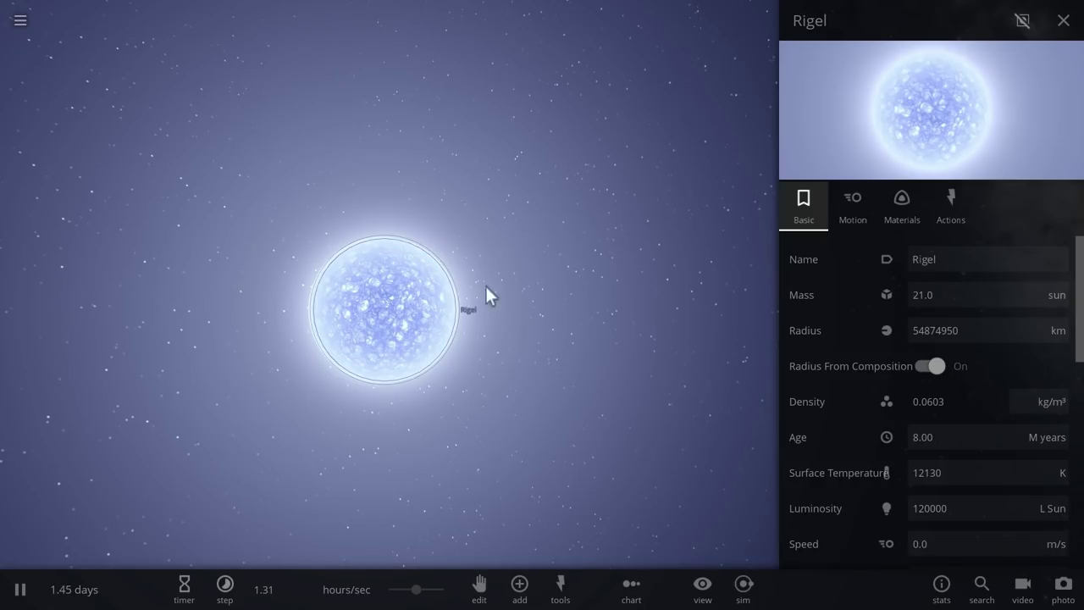
scroll(474, 315, up, 2)
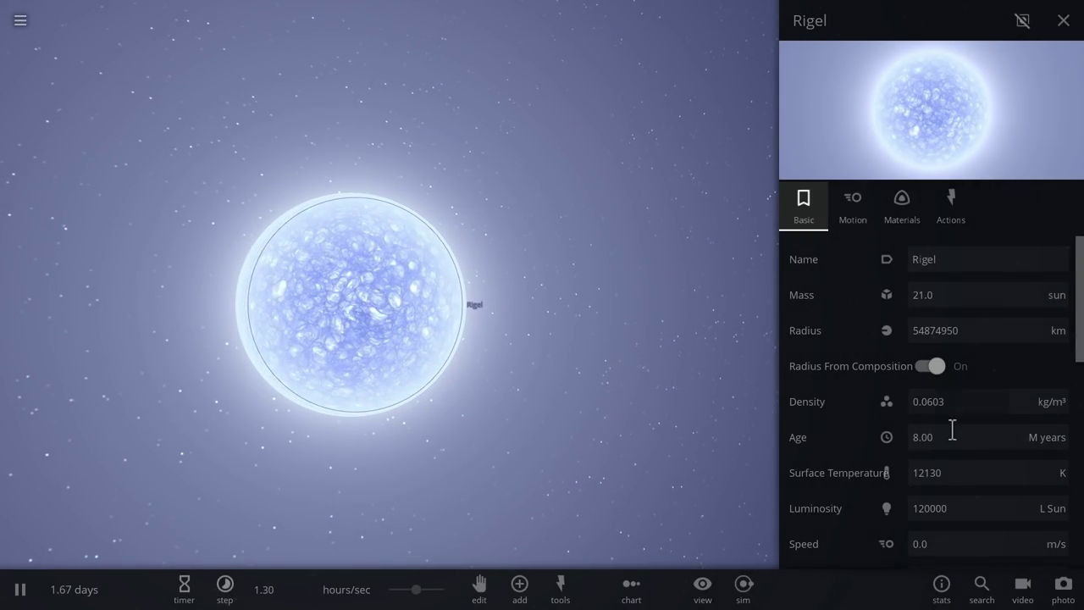
click(1056, 446)
click(1043, 409)
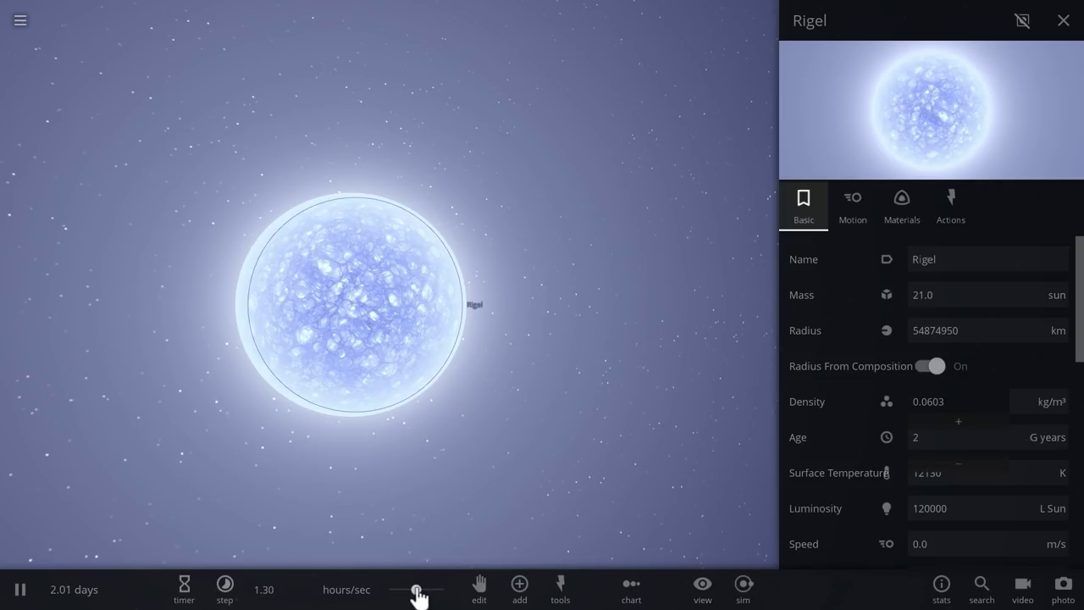
drag(417, 595, 383, 597)
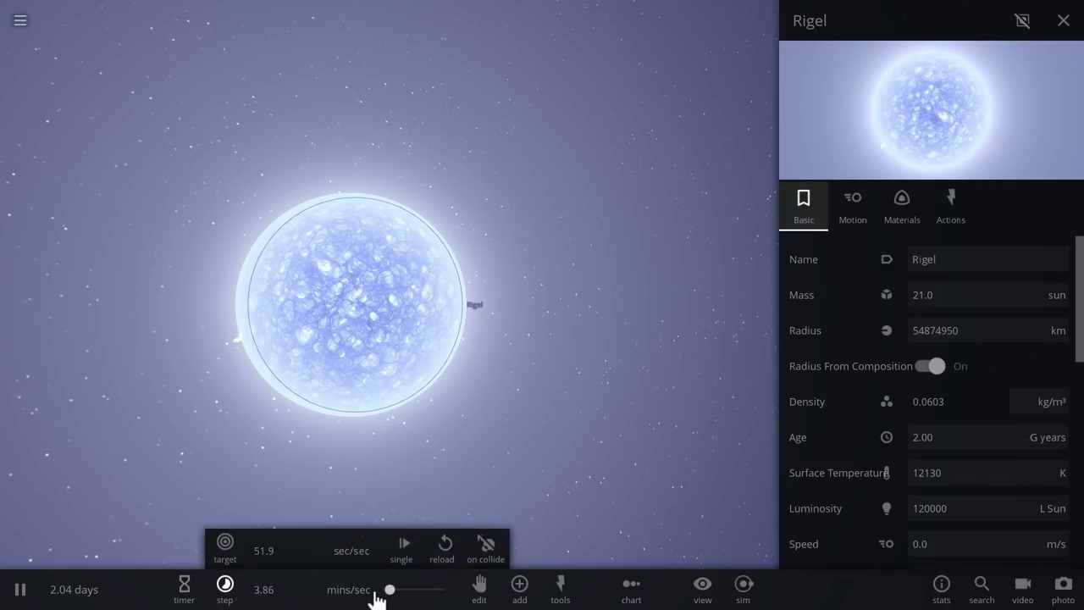
click(959, 439)
- Speed the simulation up in stages to about 1.2 hours per second so Rigel's explosion cloud expands
scroll(595, 431, down, 4)
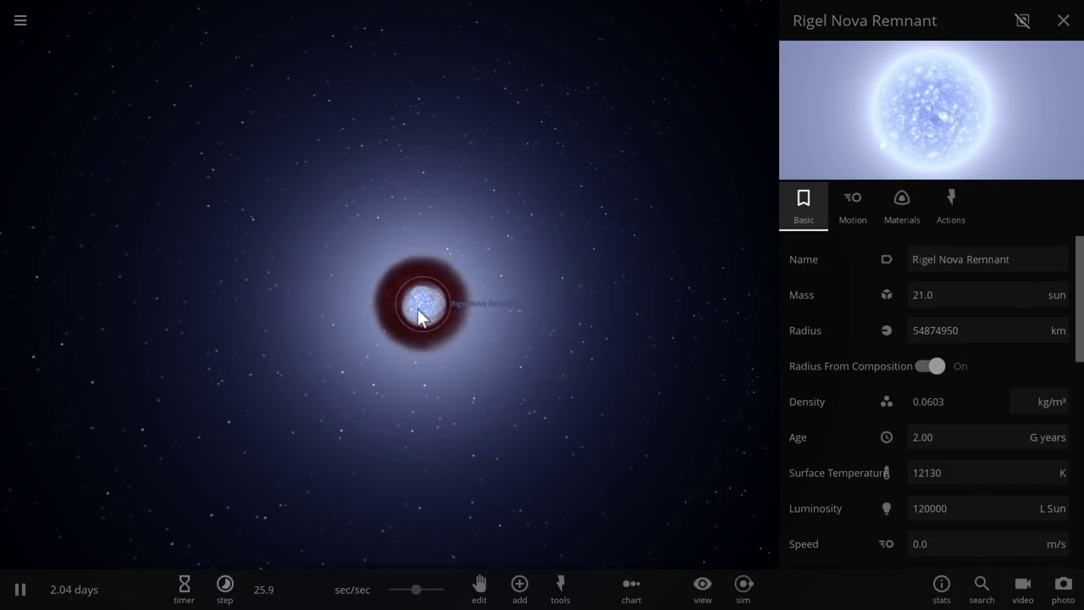
drag(417, 596, 439, 599)
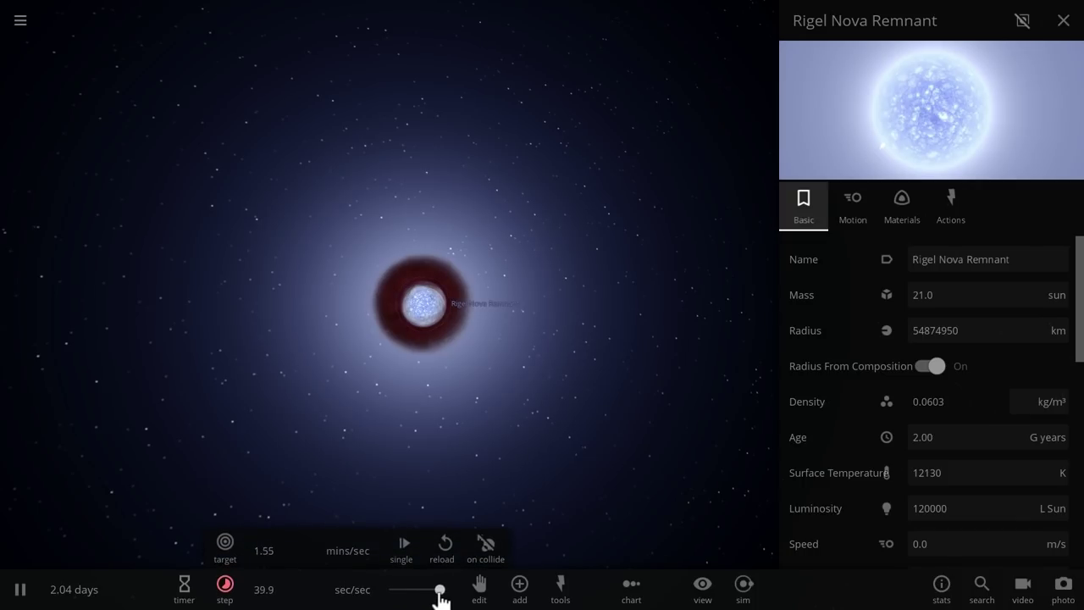
drag(437, 593, 444, 591)
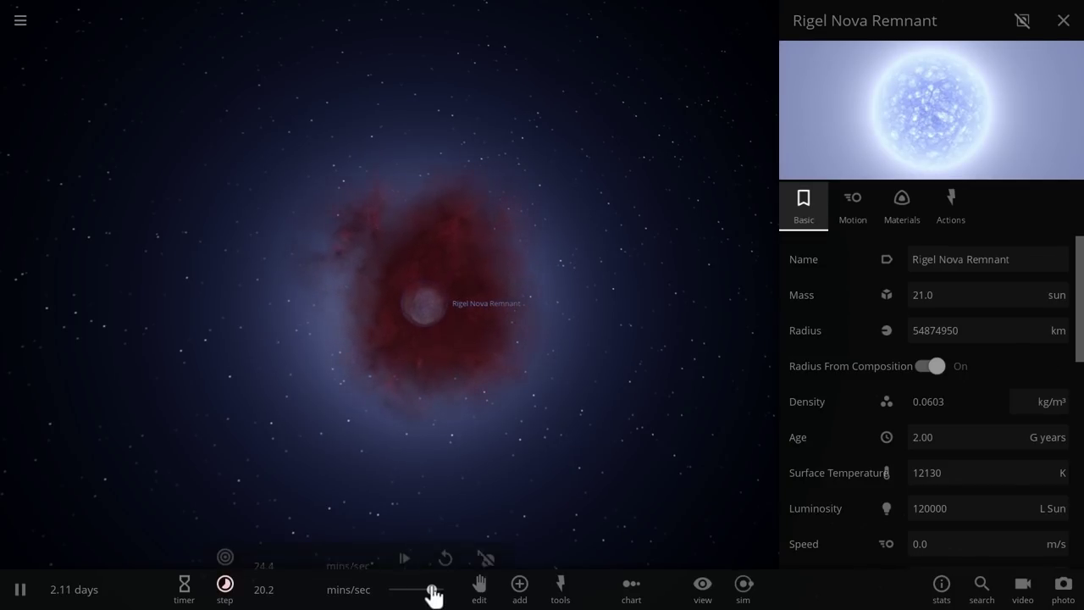
drag(433, 595, 442, 590)
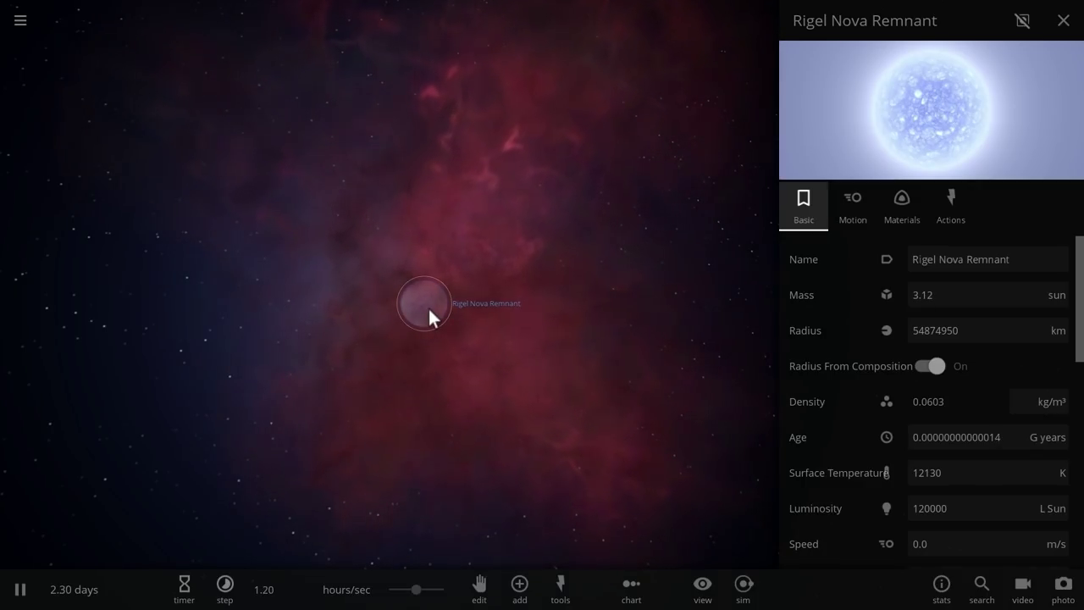
- Switch Radius From Composition off and back on for the Rigel remnant, and speed the simulation up to about 7.1 hours per second
click(929, 366)
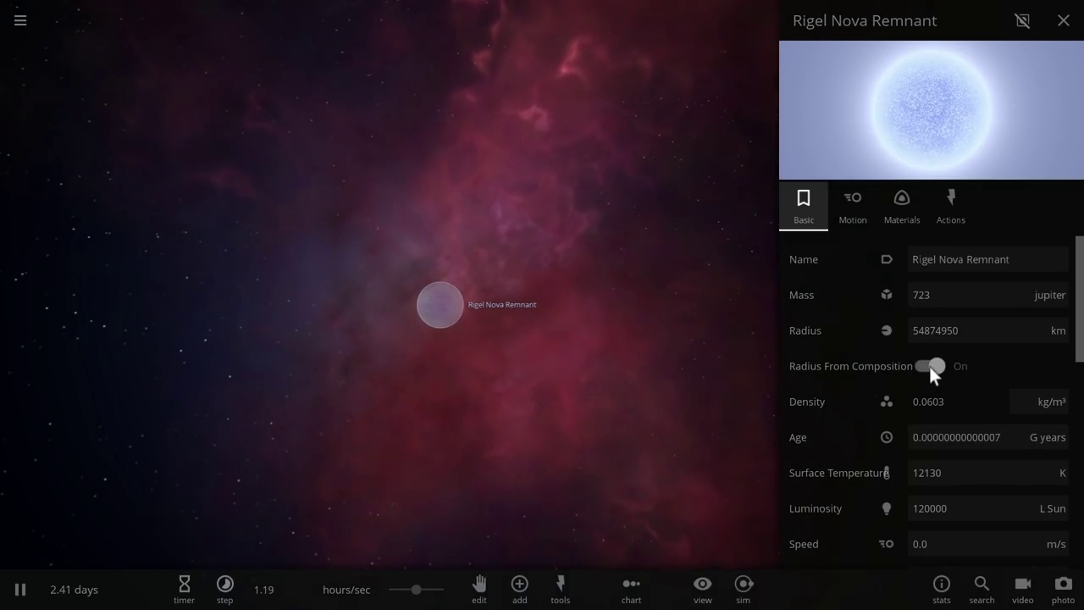
click(929, 366)
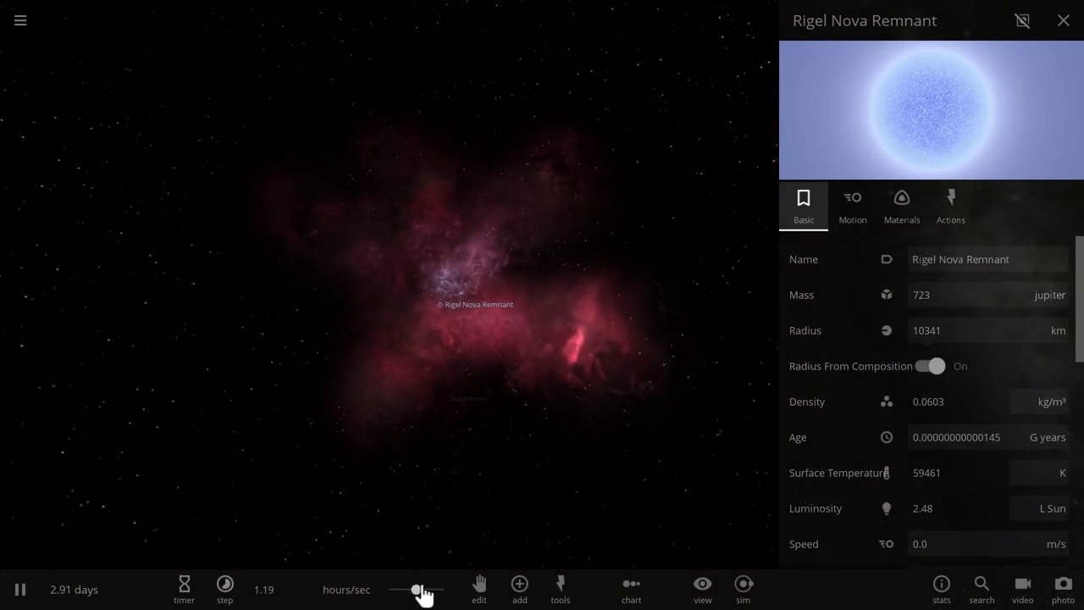
drag(427, 597, 450, 585)
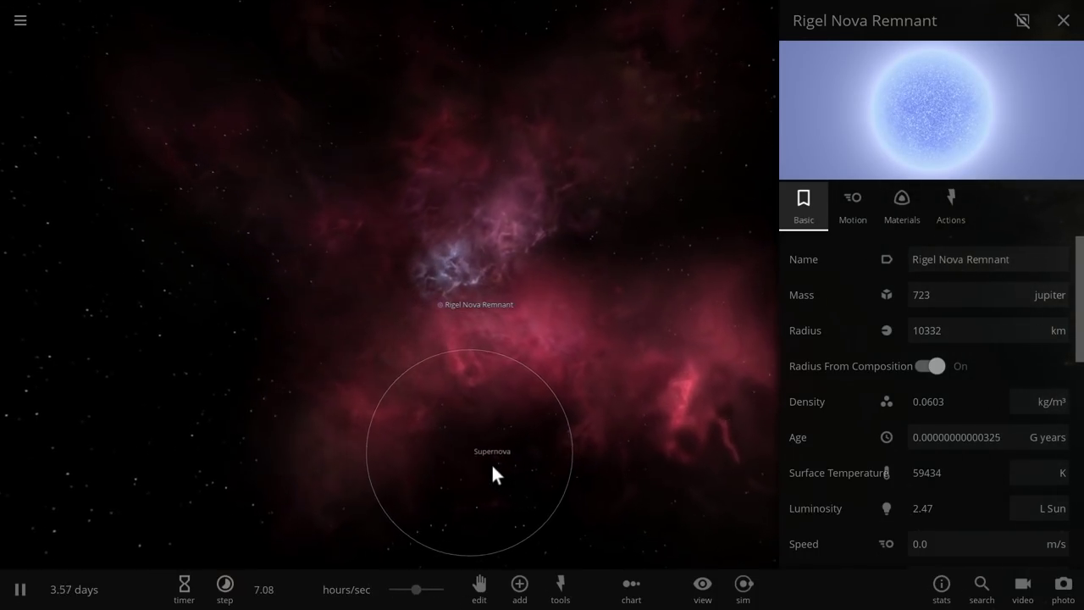
click(1063, 21)
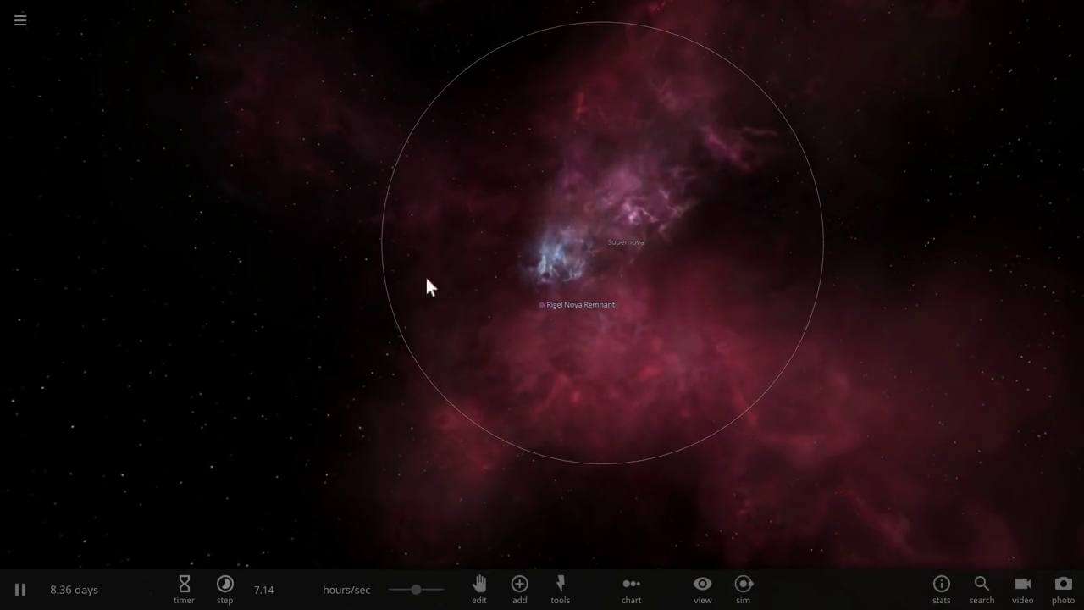
- Start a new empty simulation and place the massive star R136a1 near its centre
click(29, 29)
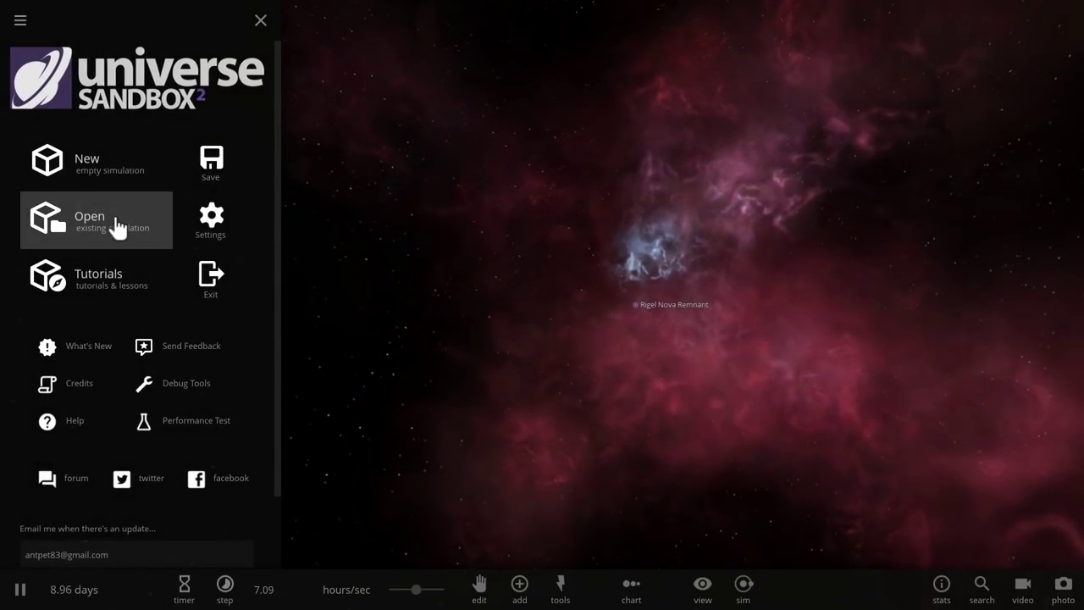
click(115, 167)
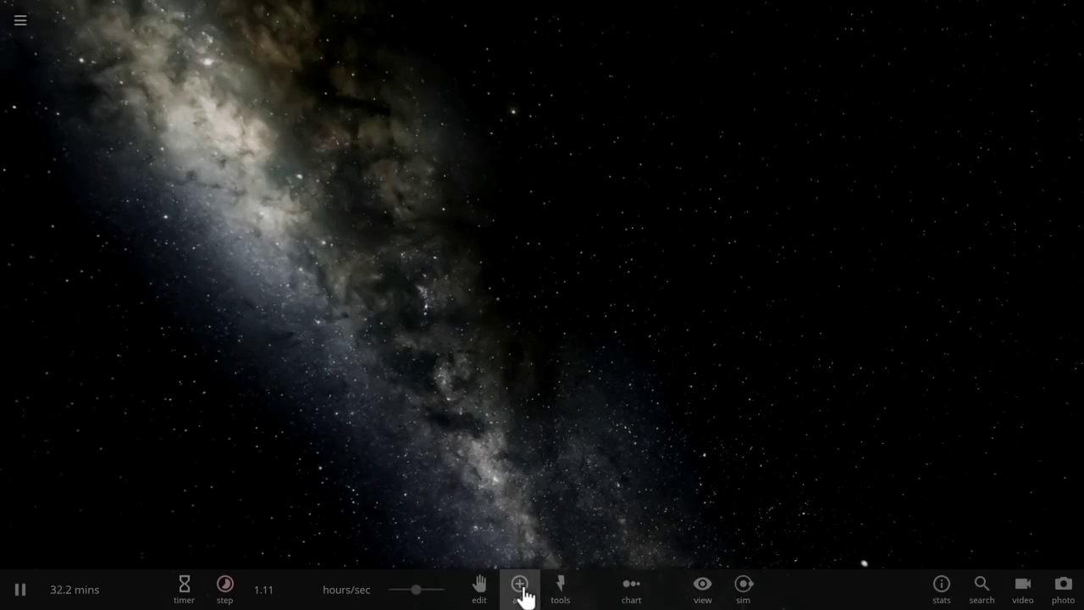
click(522, 591)
scroll(575, 500, down, 10)
click(283, 455)
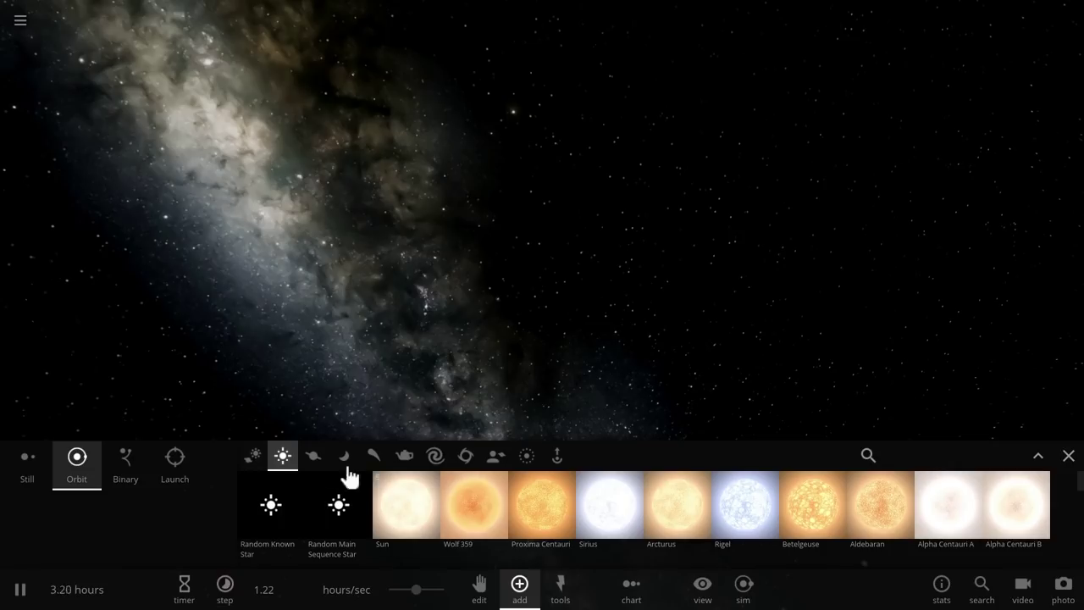
scroll(484, 491, down, 5)
mouse_move(621, 501)
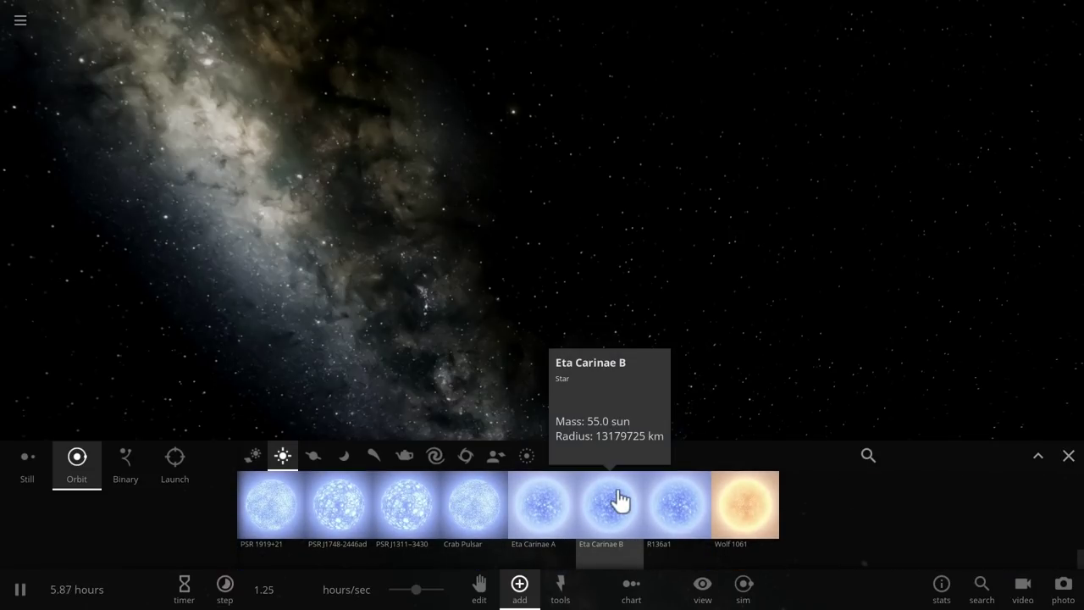
mouse_move(453, 512)
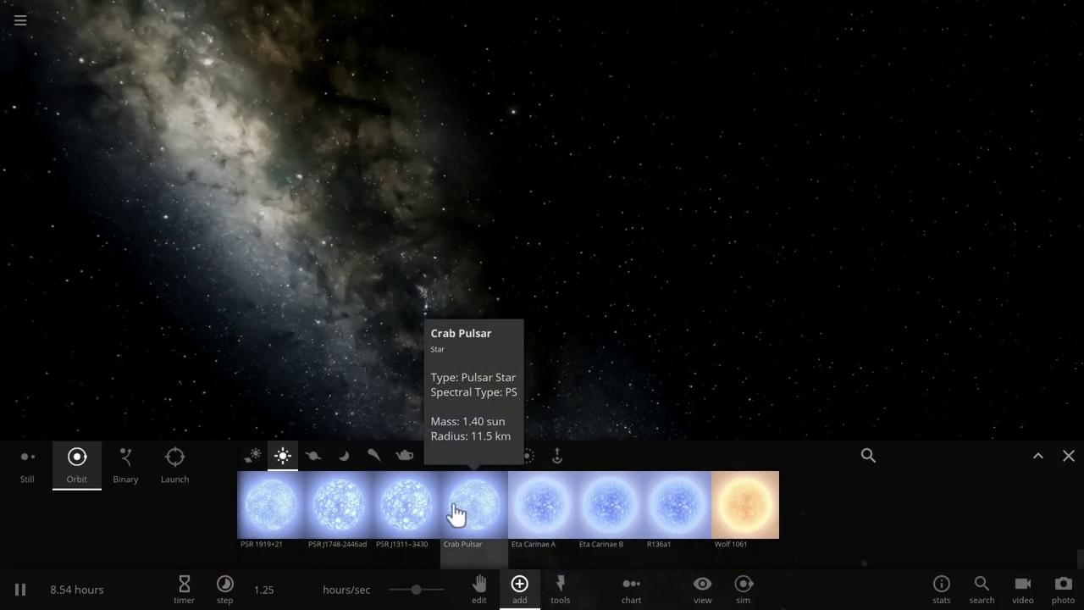
click(661, 506)
click(588, 270)
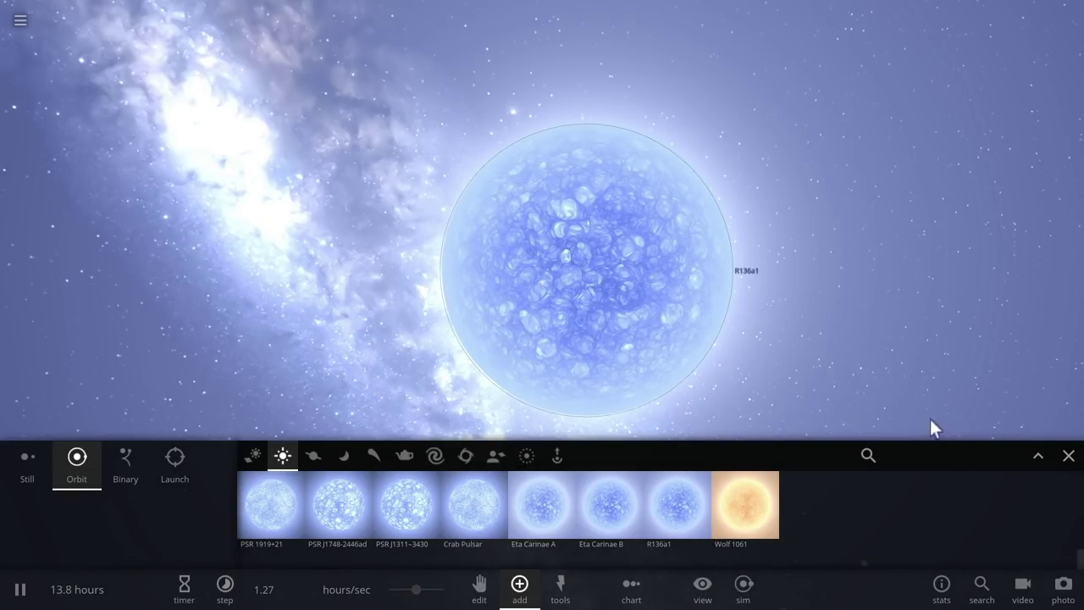
click(1068, 455)
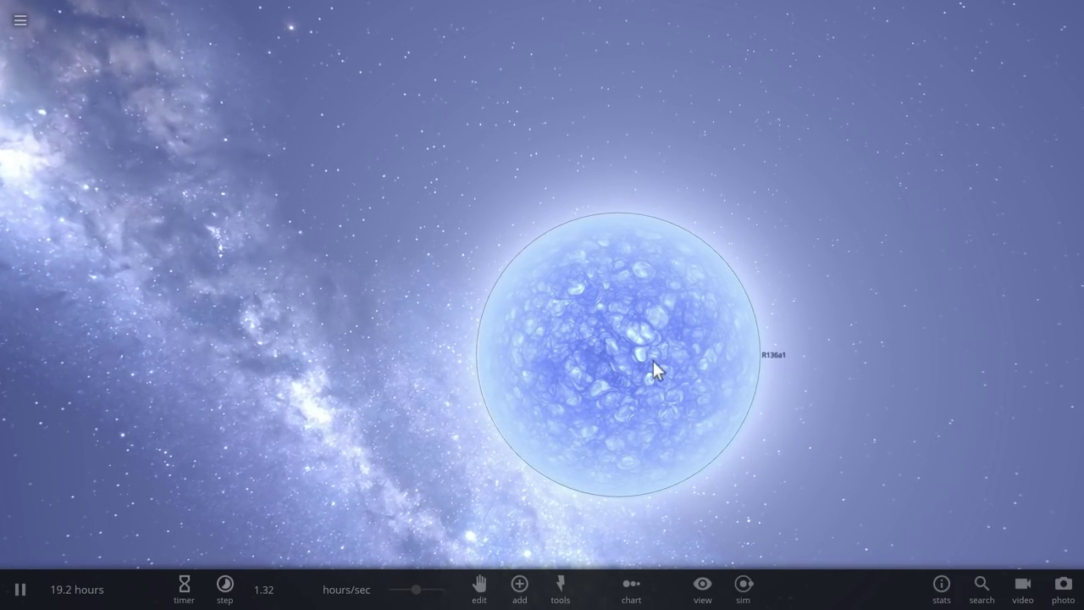
- Blow up the star R136a1 with the Explode tool, leaving automatic energy on
scroll(605, 362, down, 2)
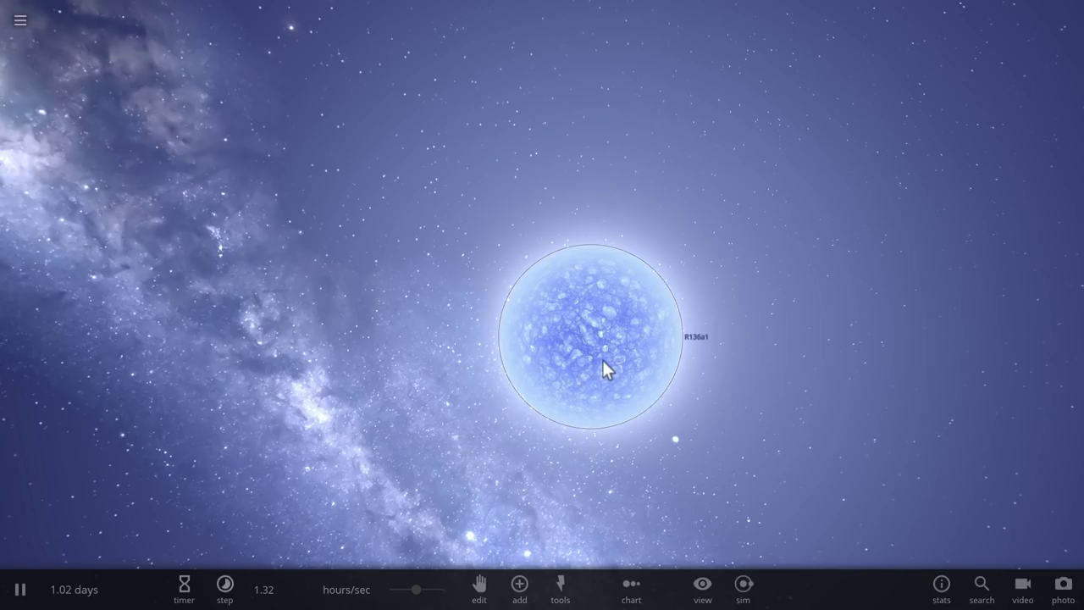
scroll(601, 359, down, 2)
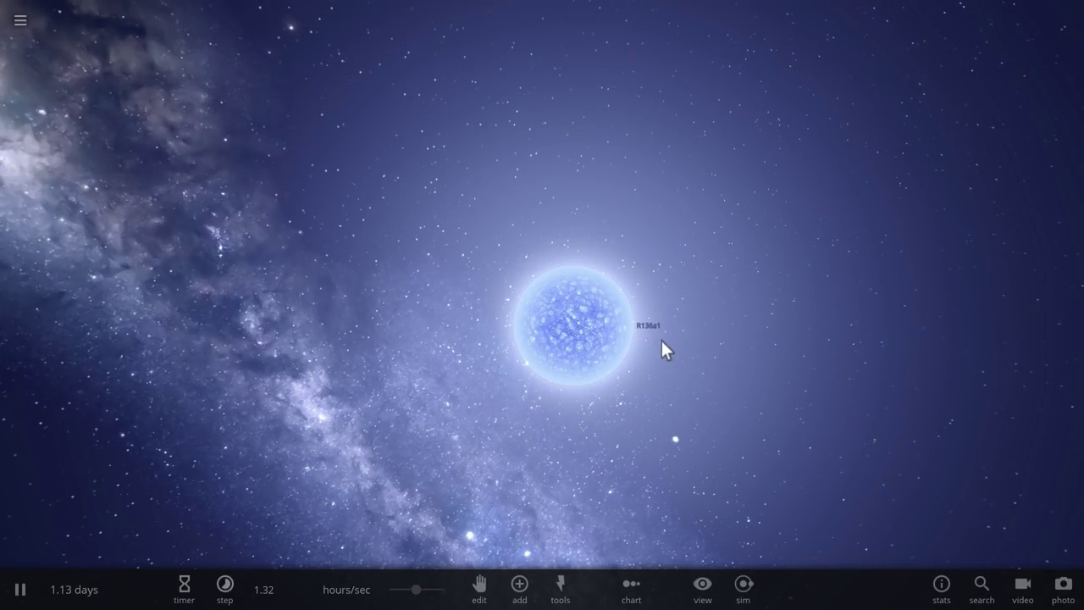
drag(661, 339, 602, 335)
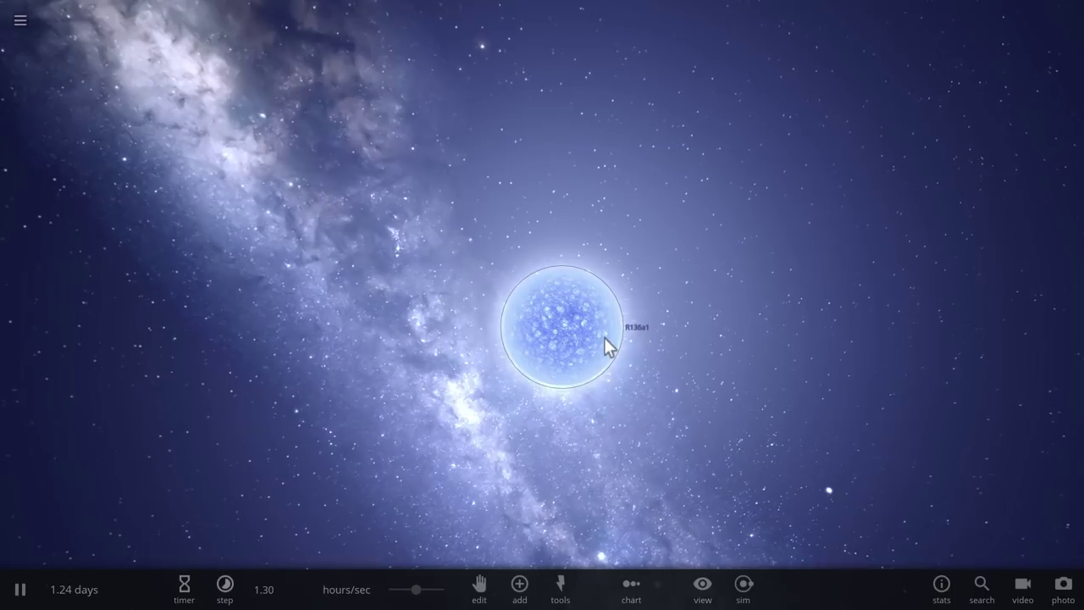
scroll(604, 337, down, 2)
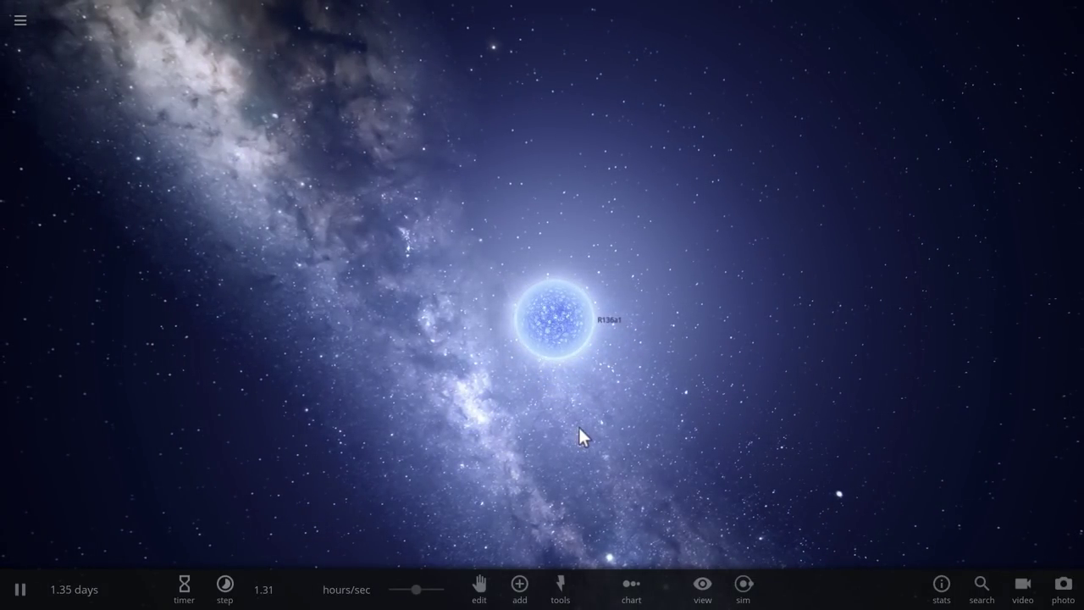
drag(581, 426, 564, 420)
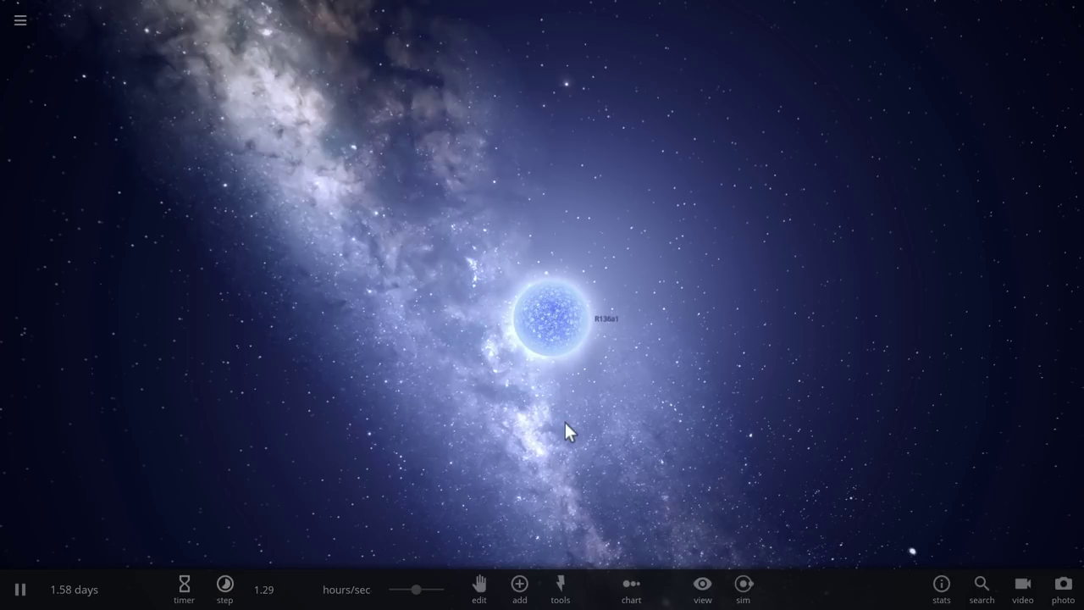
drag(564, 418, 547, 405)
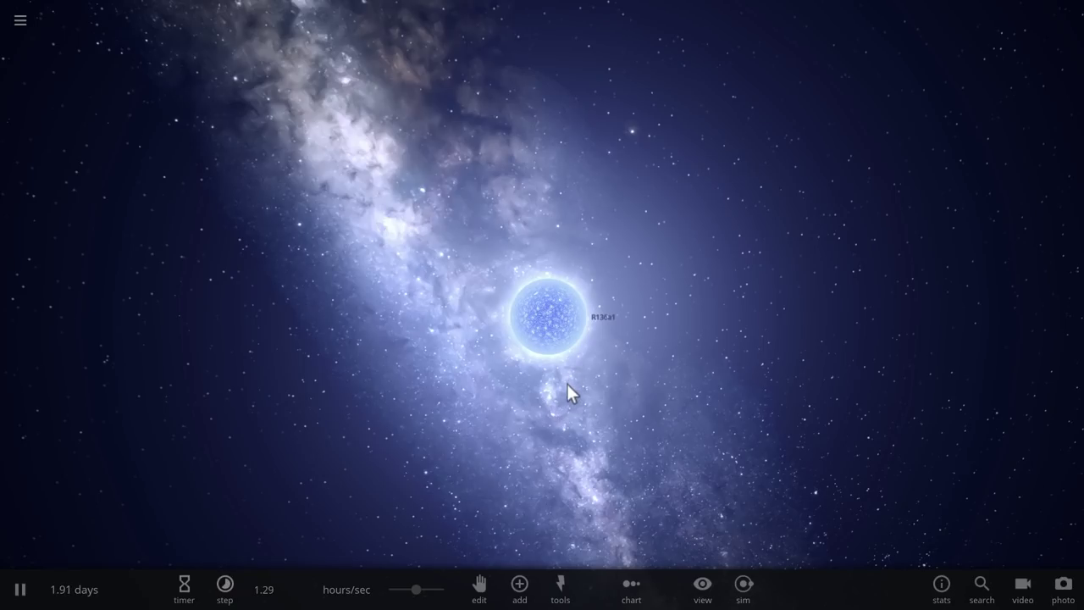
drag(566, 383, 544, 376)
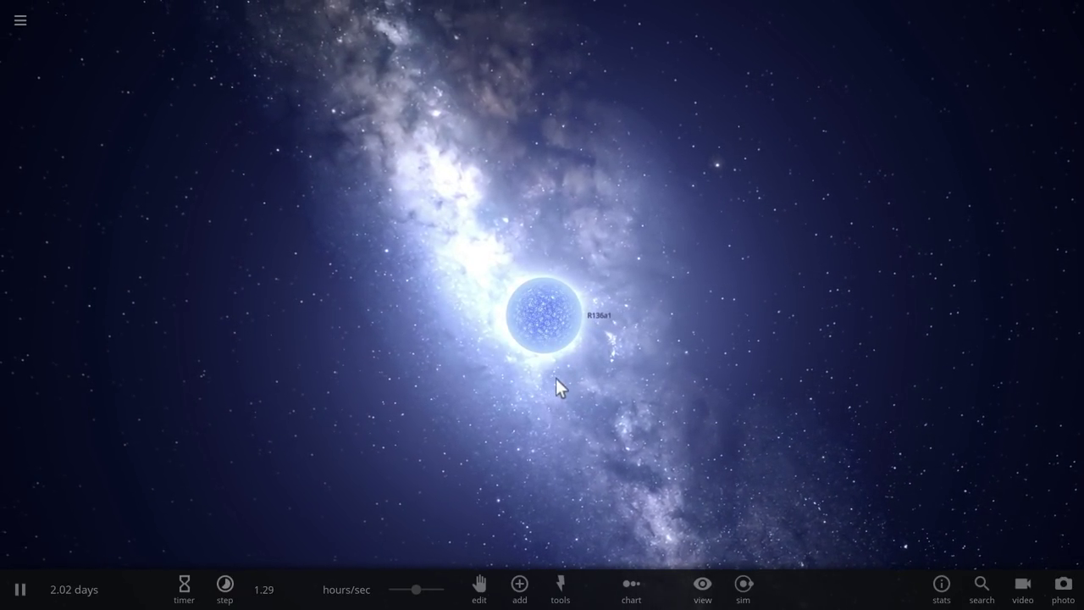
click(560, 586)
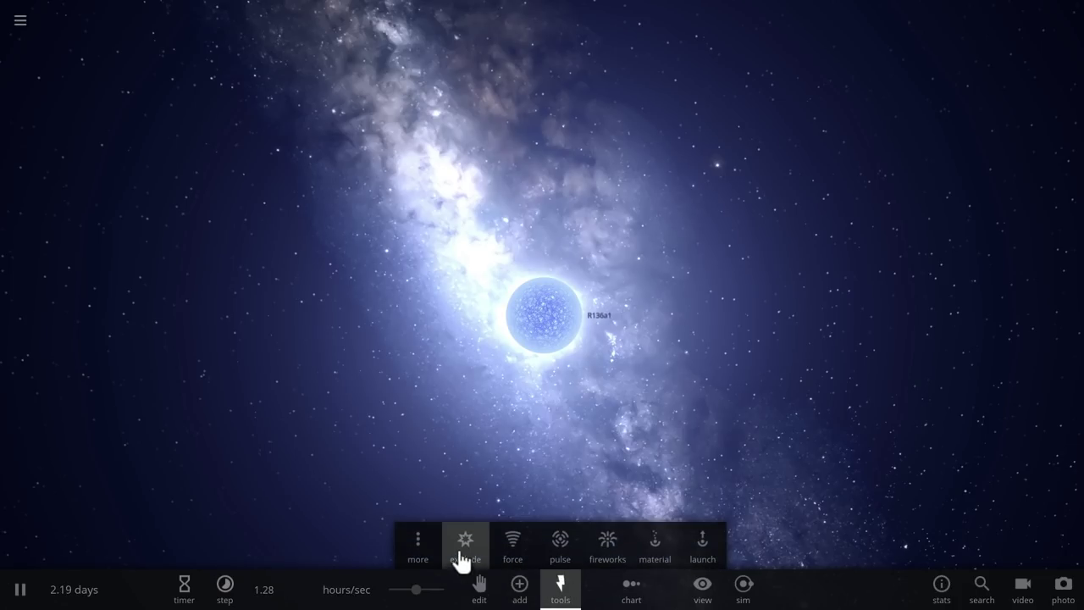
click(508, 544)
click(474, 546)
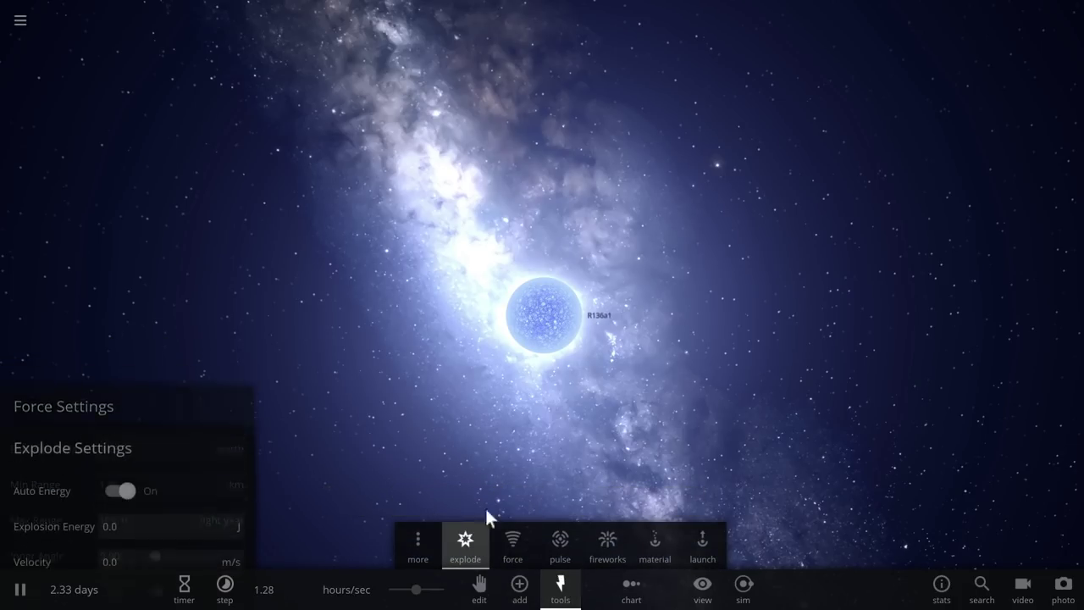
click(537, 320)
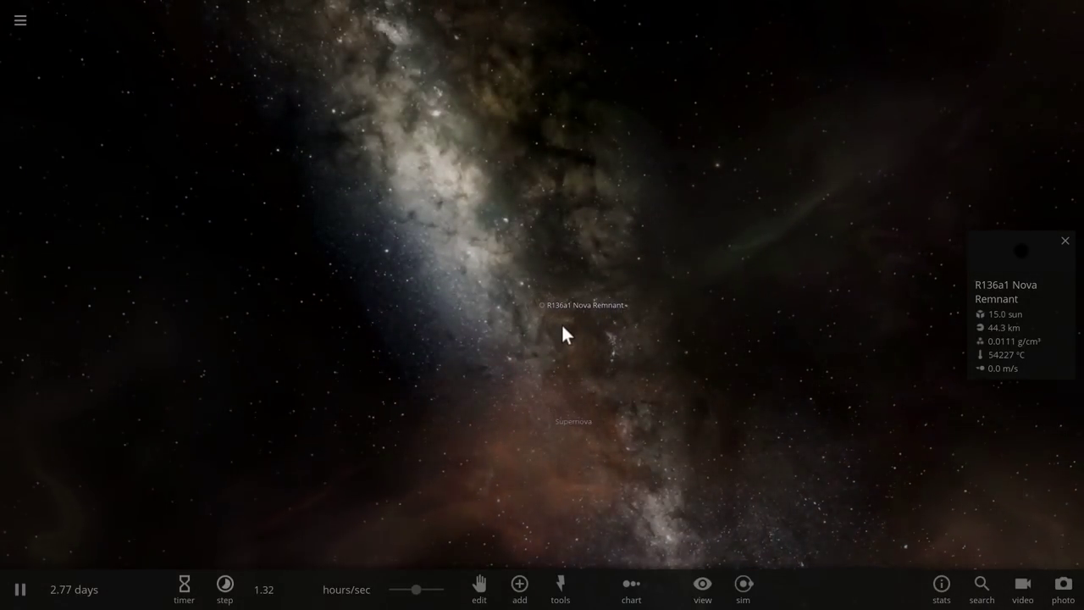
- Inspect the R136a1 Nova Remnant black hole up close and from several angles
drag(562, 325, 811, 311)
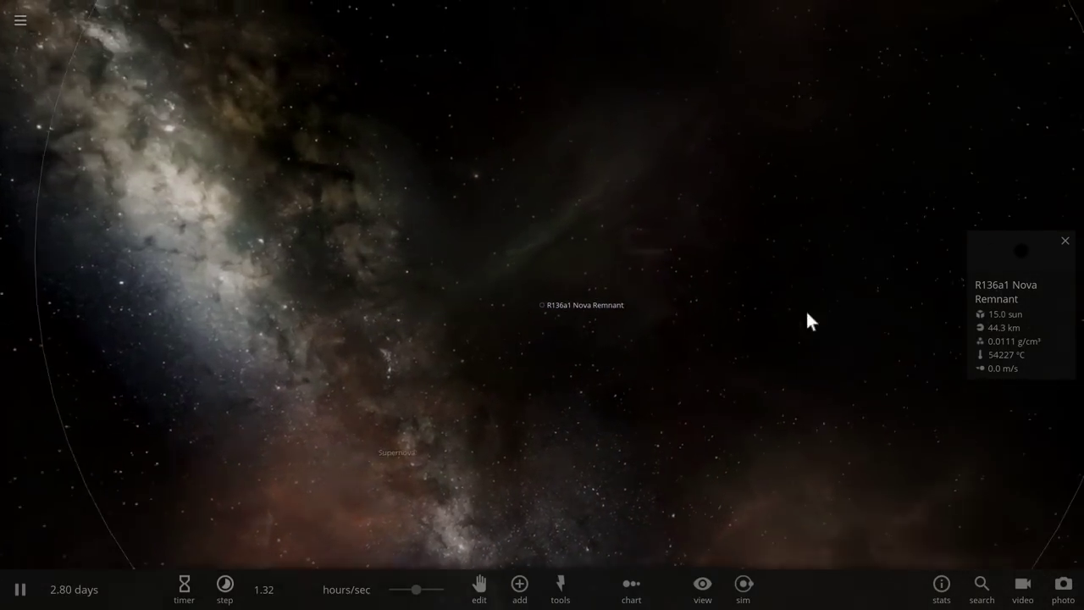
scroll(711, 314, up, 10)
scroll(750, 313, down, 6)
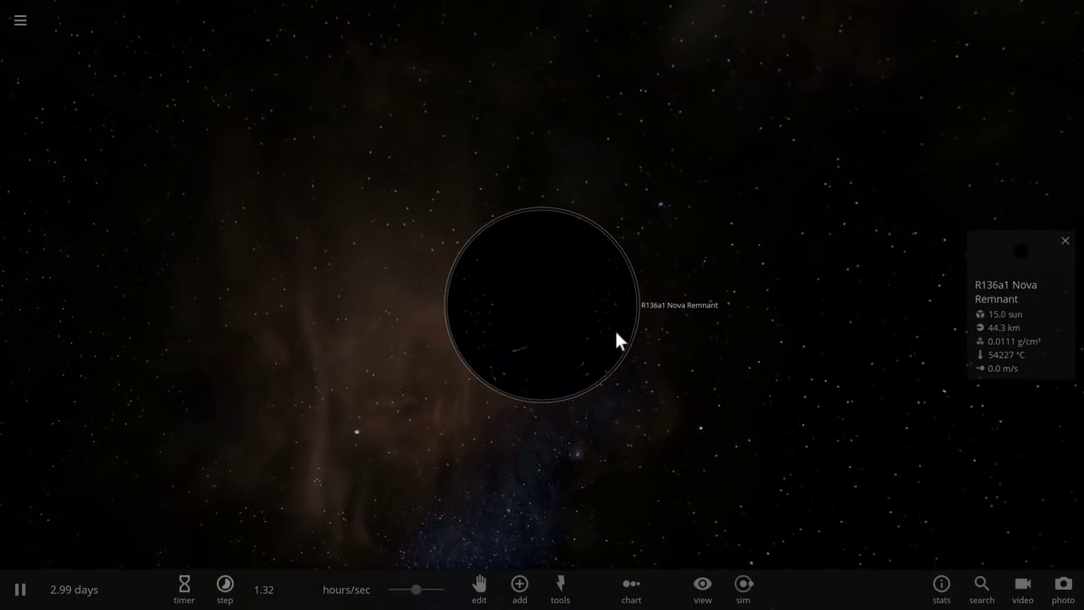
drag(616, 334, 531, 293)
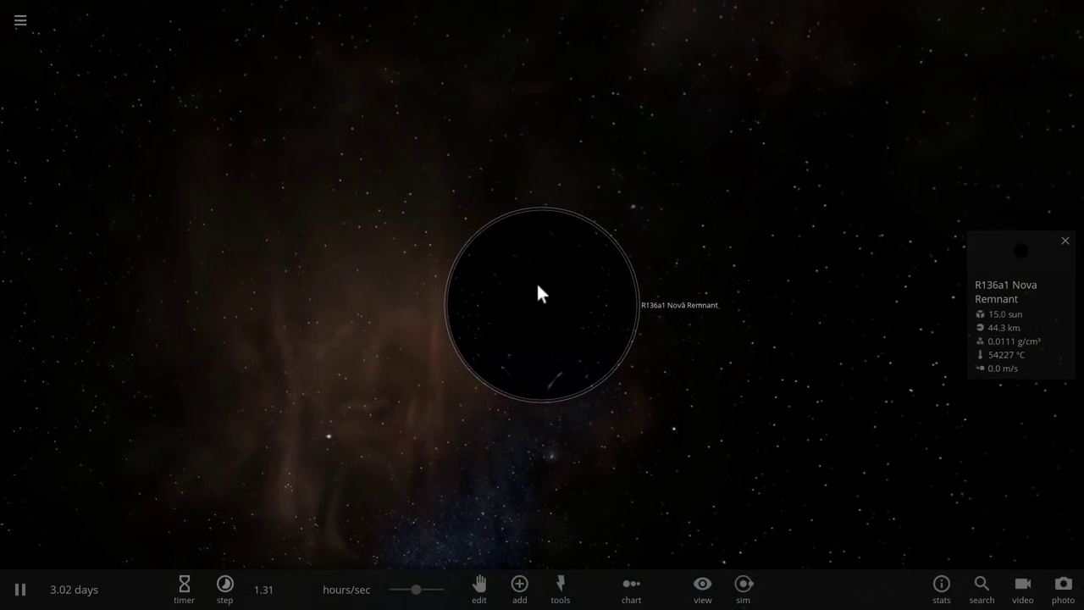
scroll(542, 345, down, 5)
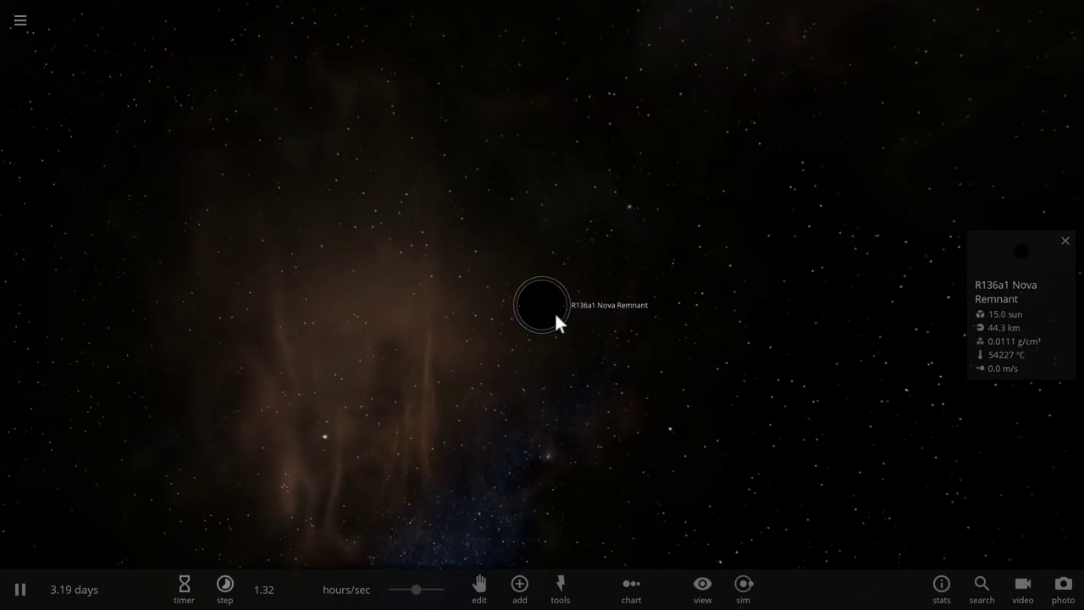
drag(555, 314, 509, 348)
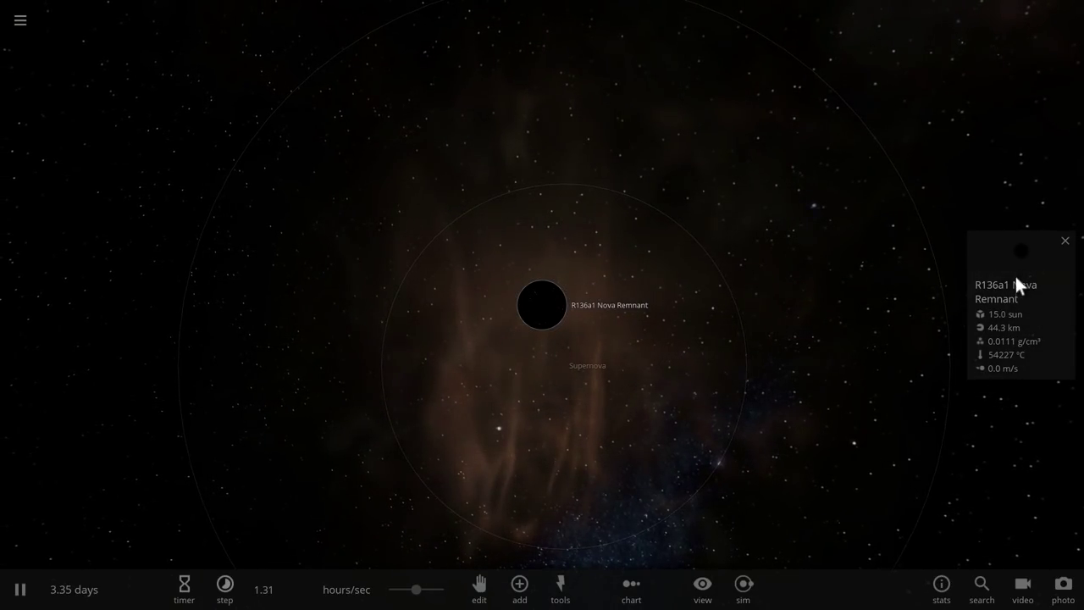
- Pause the simulation, slow it to about 20.5 seconds per second, and add a Saturn ring around the R136a1 Nova Remnant
key(space)
drag(416, 590, 387, 593)
click(519, 582)
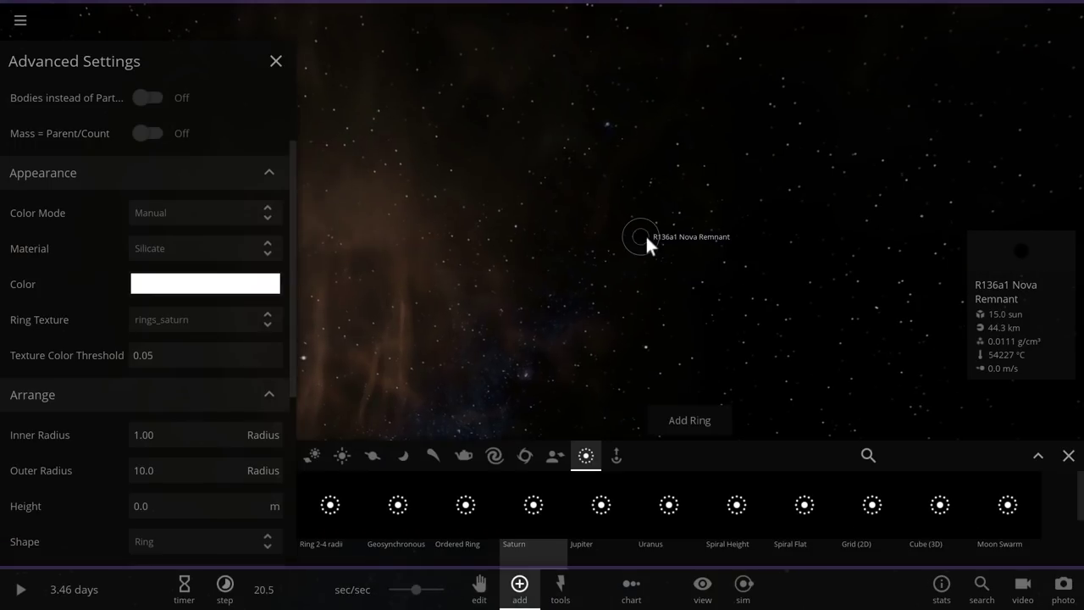
drag(707, 308, 600, 332)
click(687, 423)
scroll(691, 237, up, 5)
drag(681, 239, 655, 245)
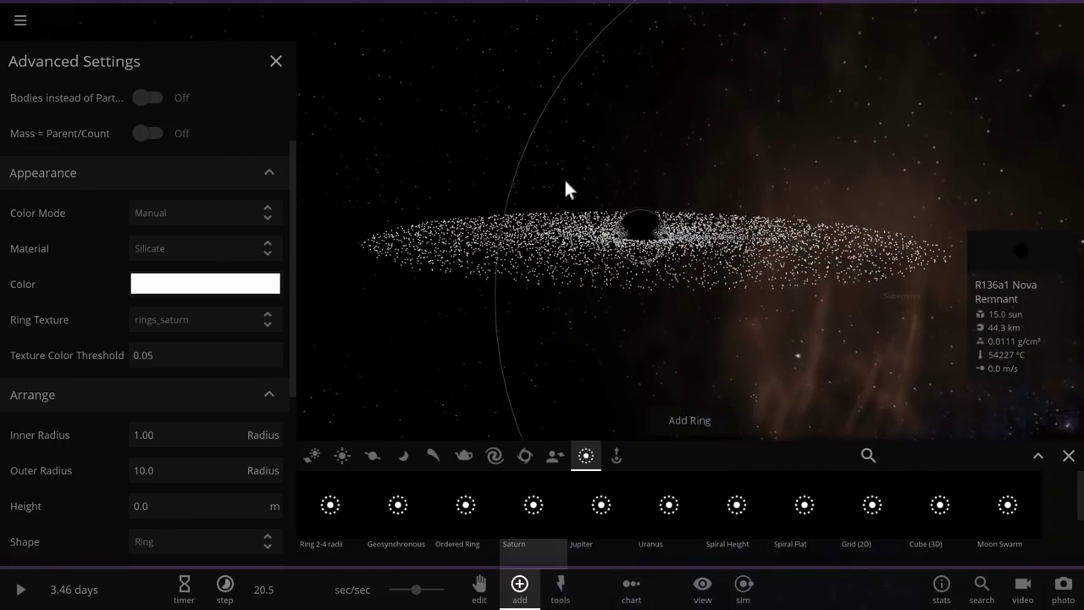
- Finish adding rings, resume the simulation and view the ring particles around the black hole
click(269, 70)
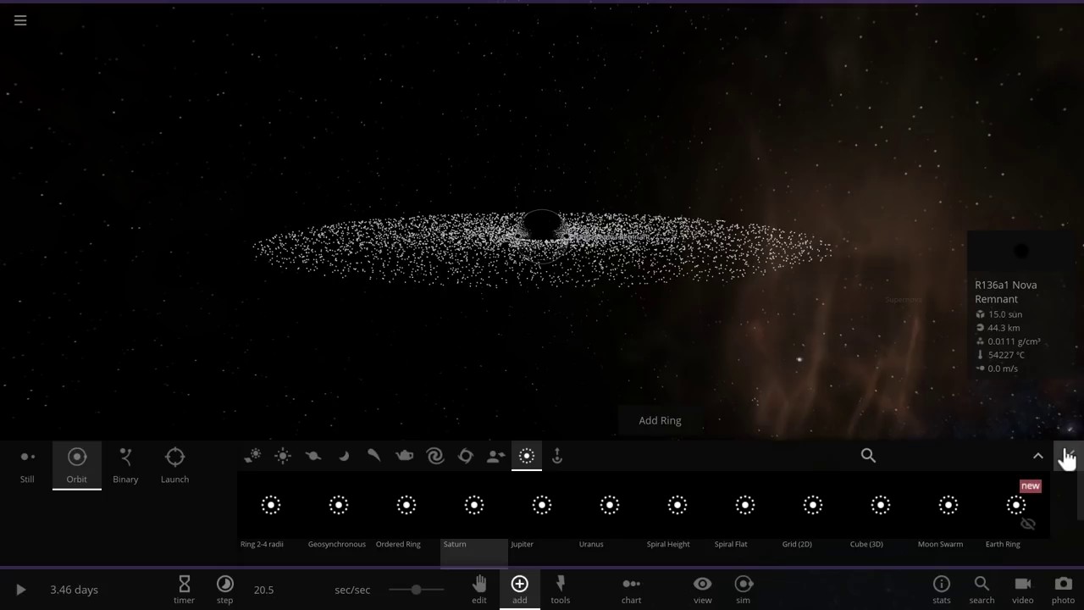
click(1066, 454)
drag(791, 406, 435, 510)
key(space)
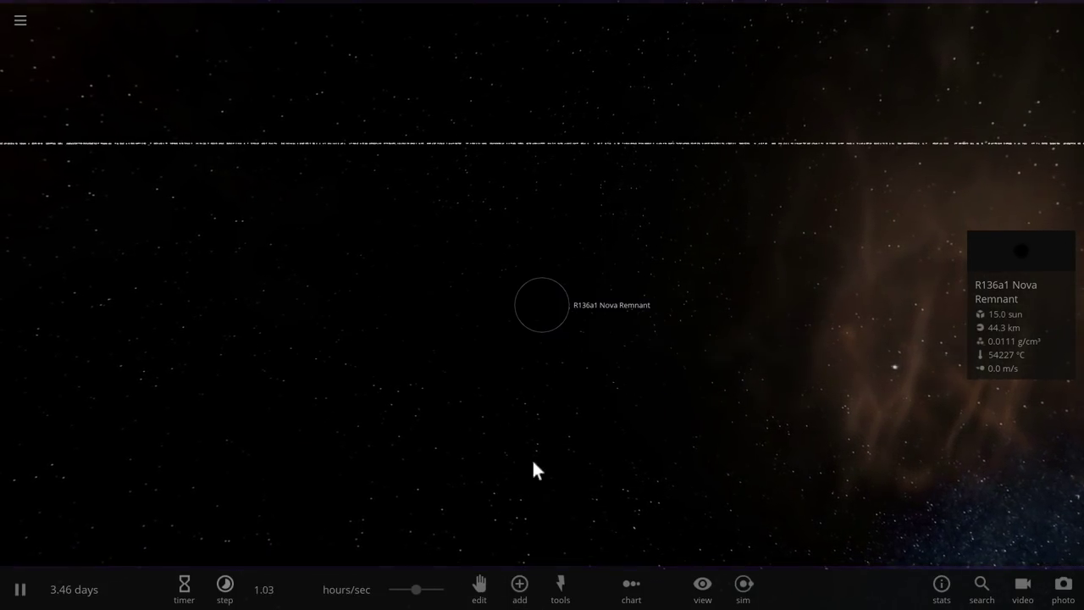
drag(583, 322, 423, 366)
scroll(495, 346, down, 3)
- Open the existing simulation Supernova Type Ia
click(20, 20)
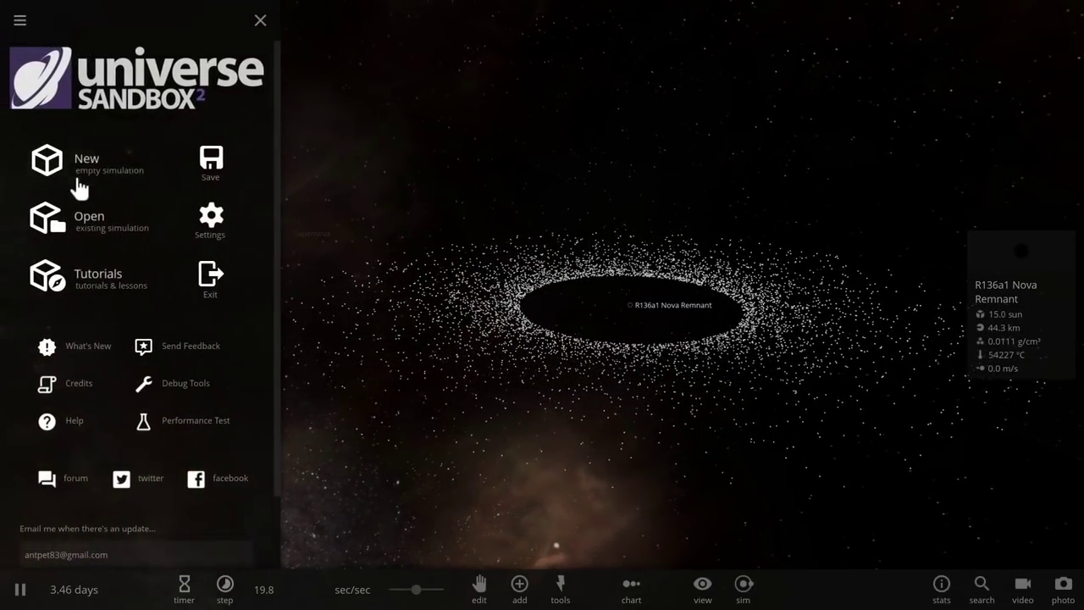
click(85, 216)
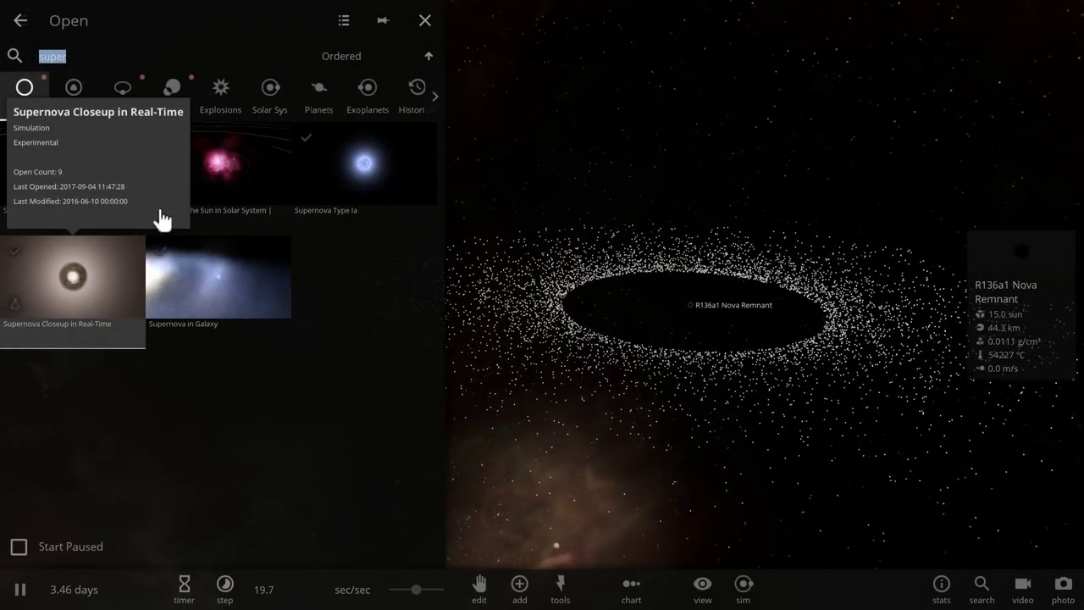
click(343, 161)
click(346, 169)
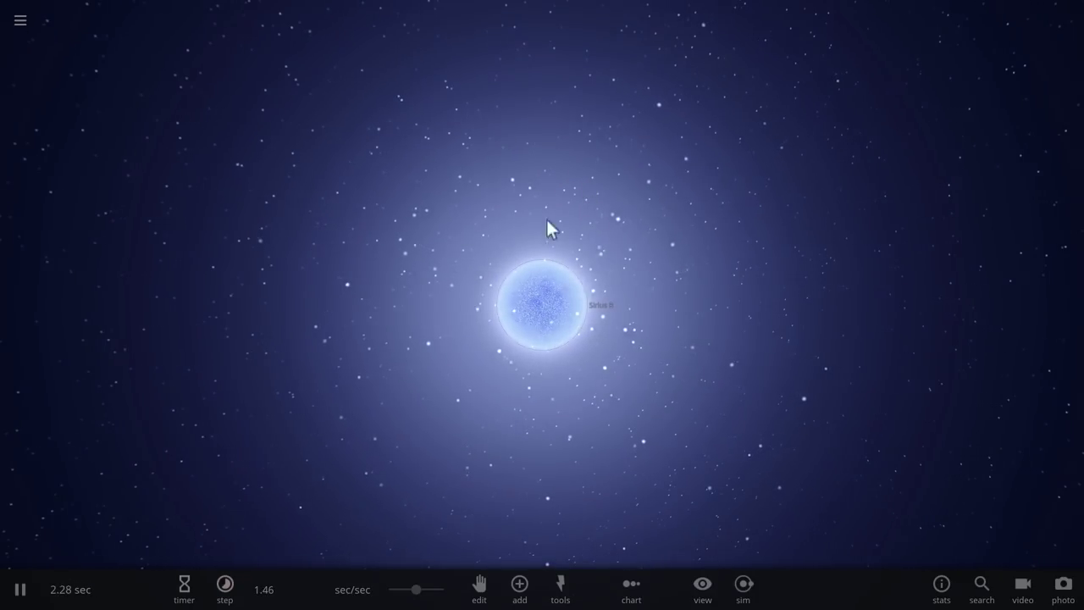
- Pause to check the properties of Sirius B and the small dense object near it, and resume the simulation
key(space)
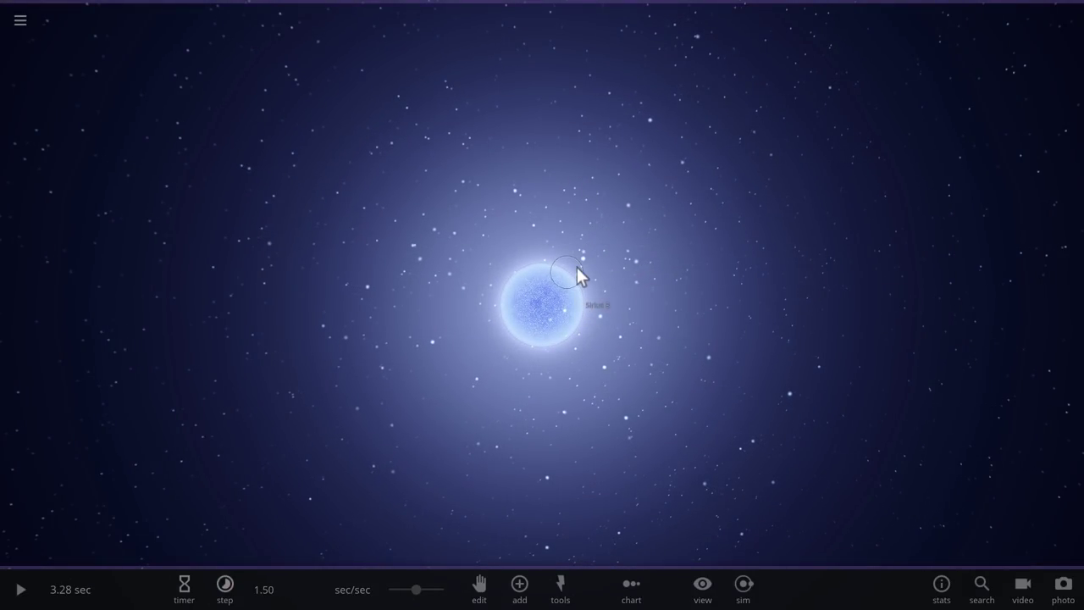
click(551, 301)
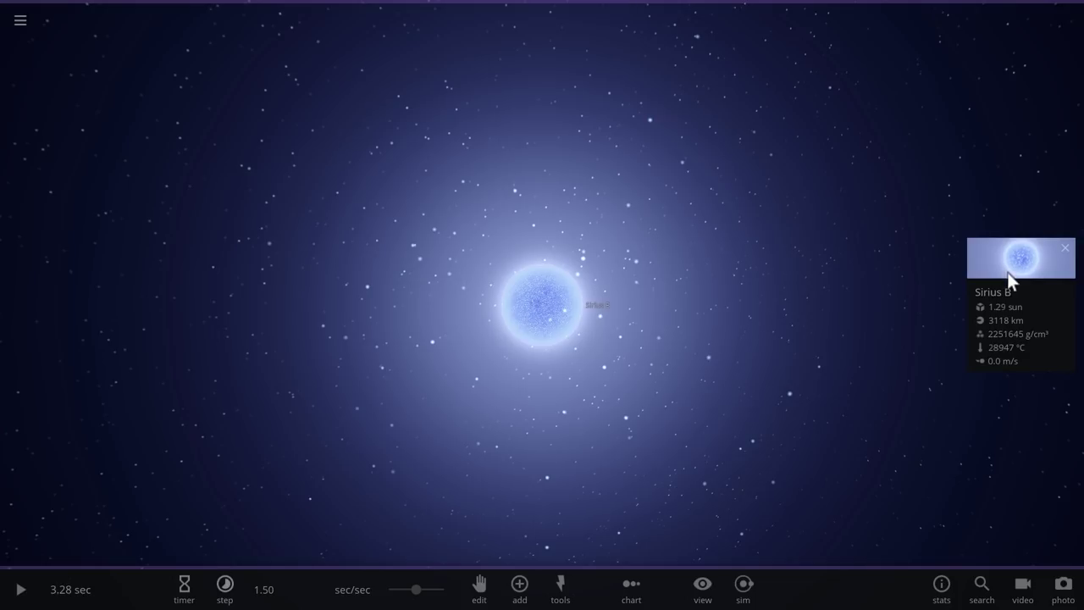
click(633, 204)
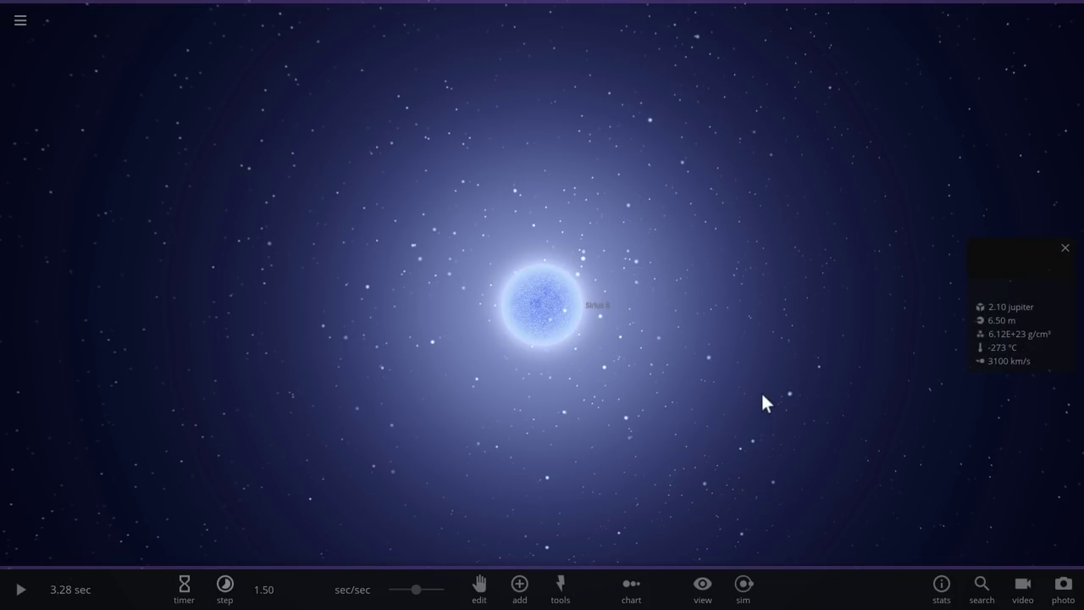
key(space)
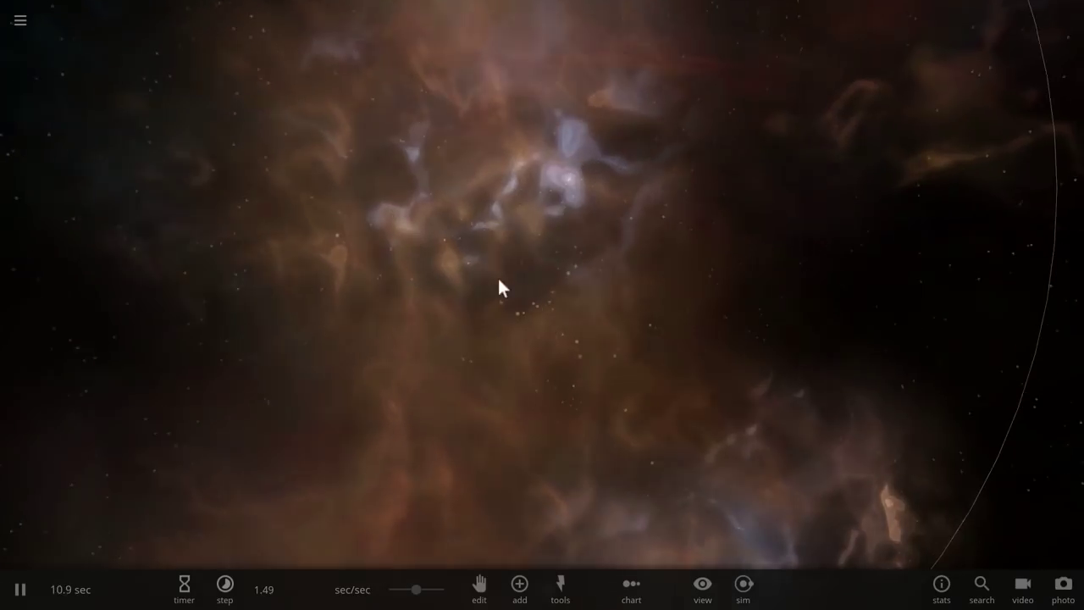
- Examine the expanding supernova clouds and the small dense object, and speed the simulation up to about 17 seconds per second
scroll(696, 221, down, 10)
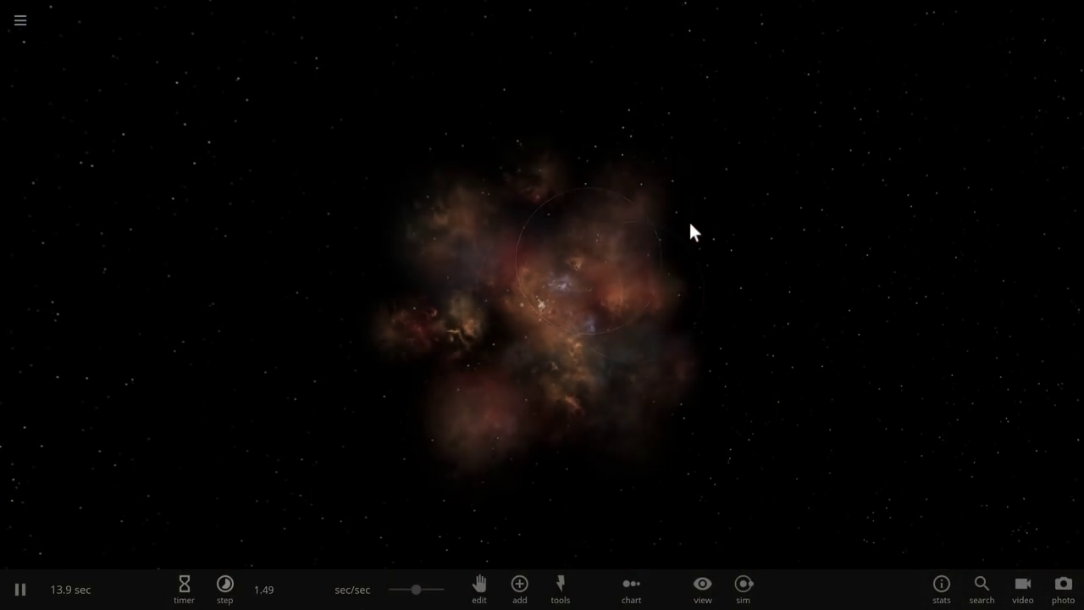
scroll(690, 224, down, 5)
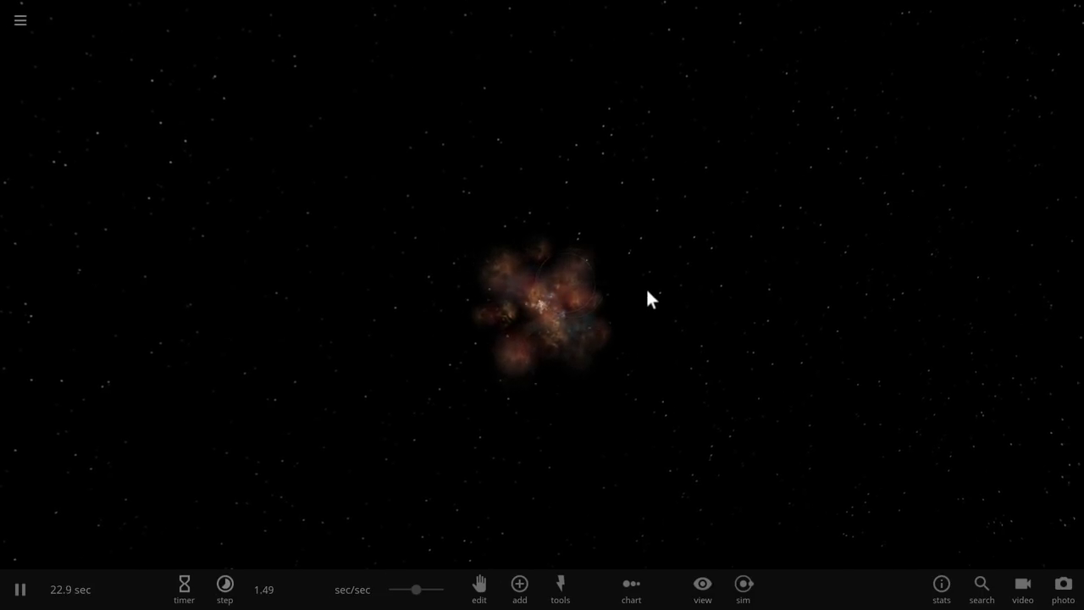
click(575, 273)
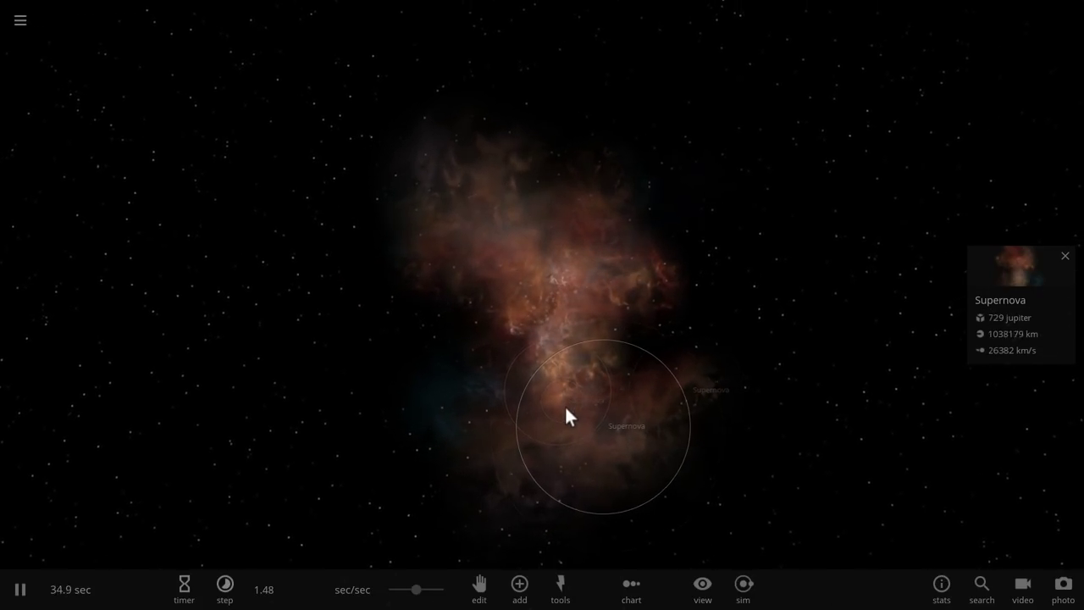
click(542, 290)
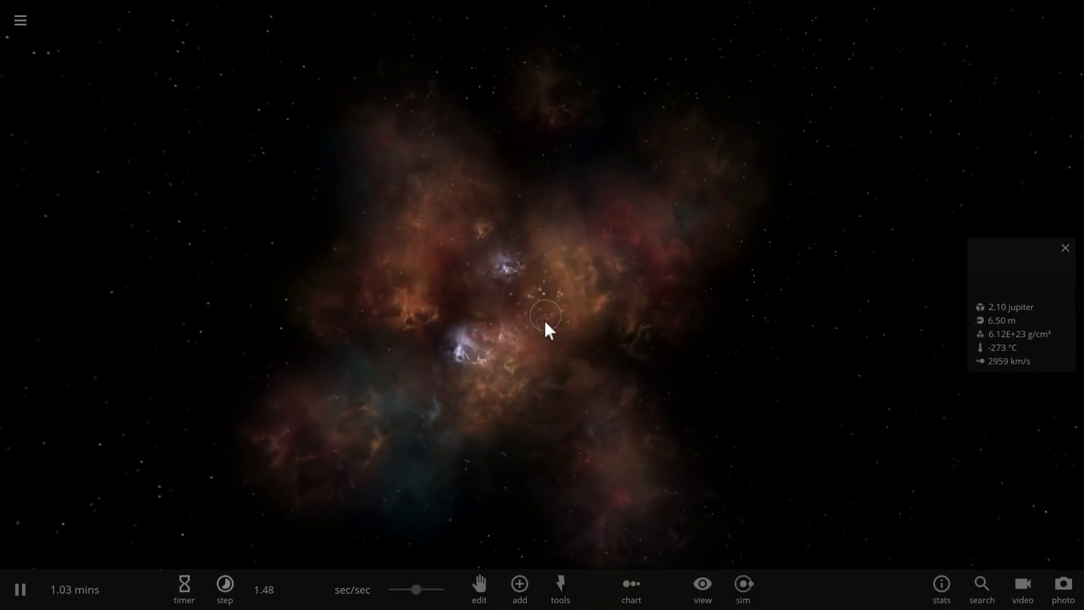
scroll(543, 319, up, 5)
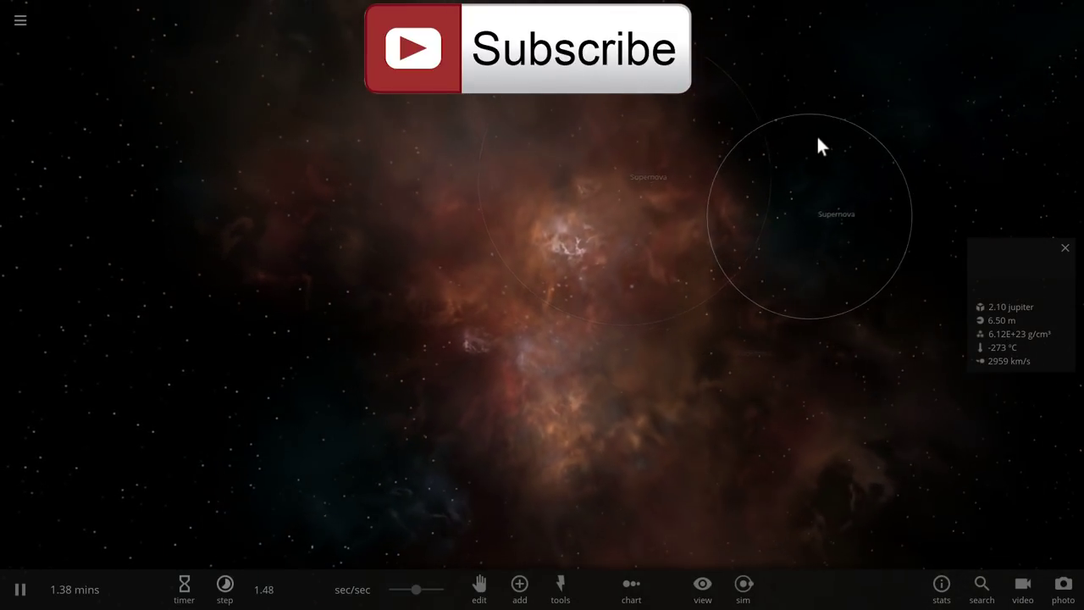
scroll(818, 138, down, 3)
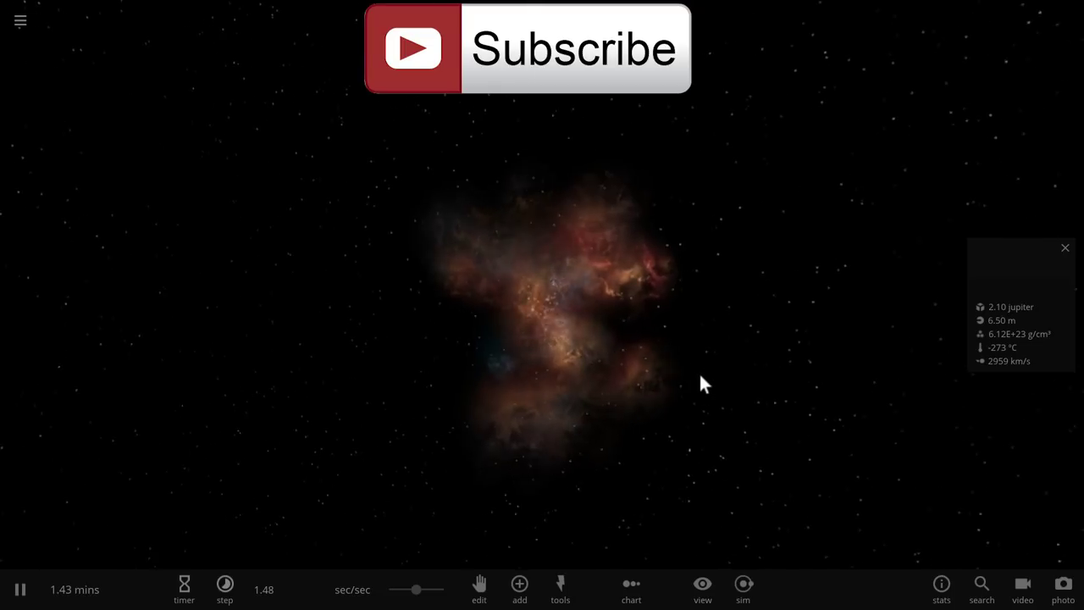
drag(415, 589, 440, 589)
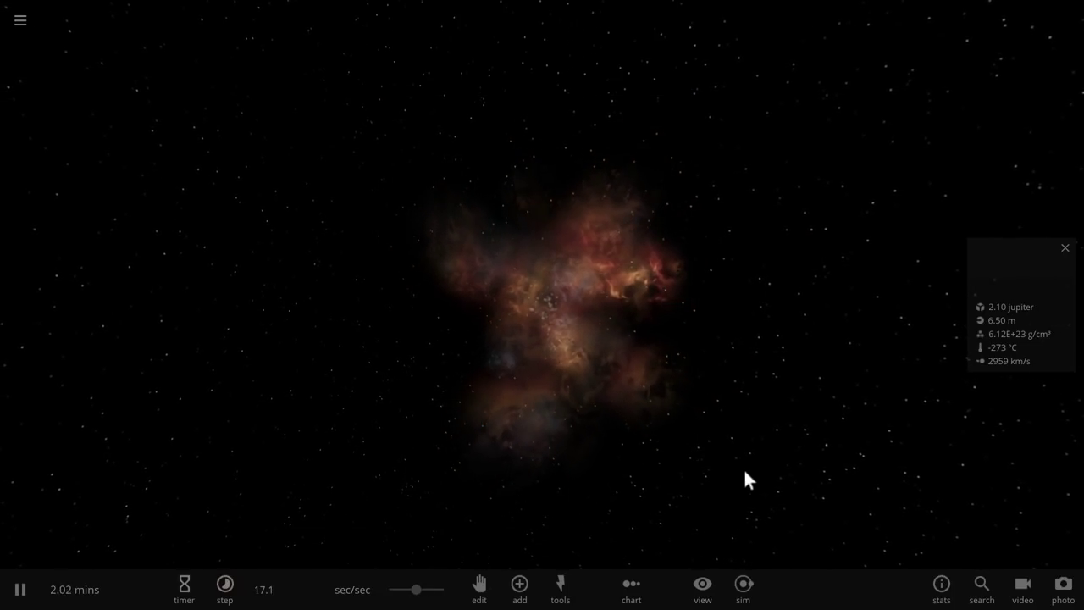